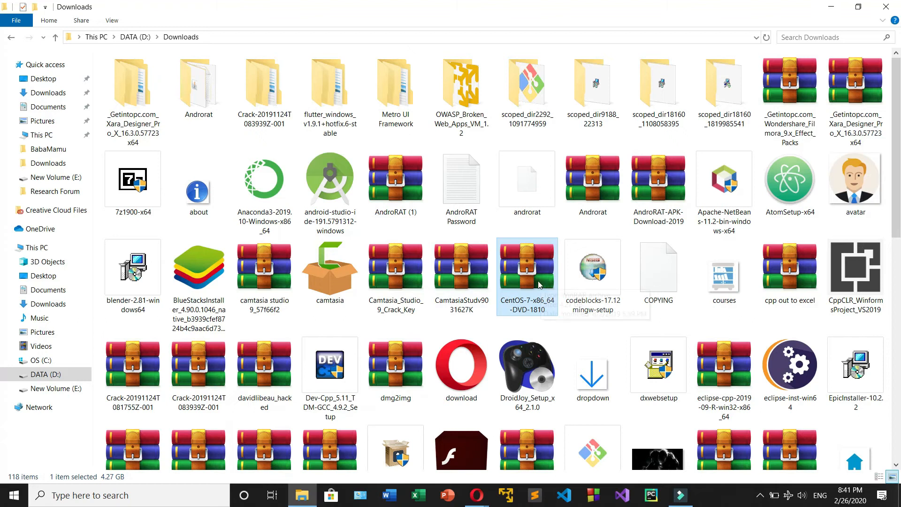
# Step: Check the file type of the CentOS-7-x86_64-DVD-1810 download in its properties, and put the Downloads window away
pyautogui.rightClick(534, 290)
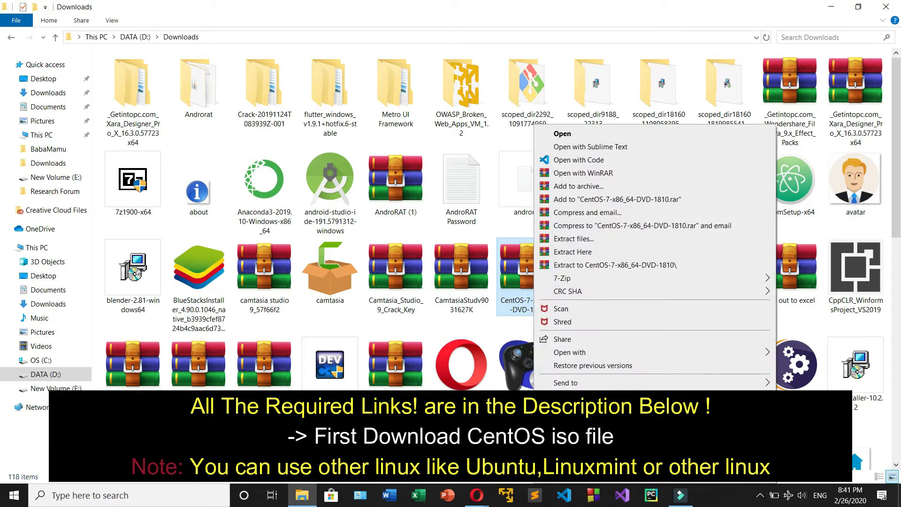
pyautogui.click(571, 475)
pyautogui.moveTo(640, 260)
pyautogui.mouseDown()
pyautogui.moveTo(665, 260)
pyautogui.moveTo(640, 257)
pyautogui.mouseUp()
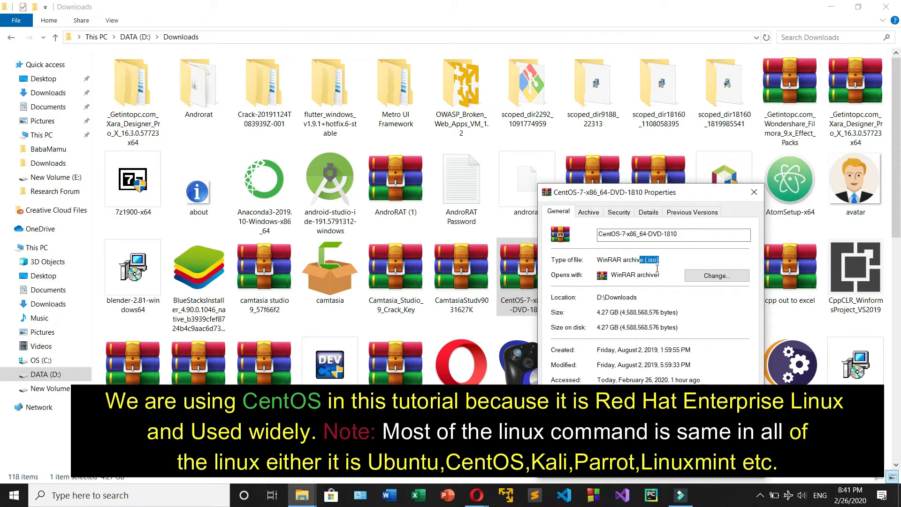
pyautogui.click(754, 192)
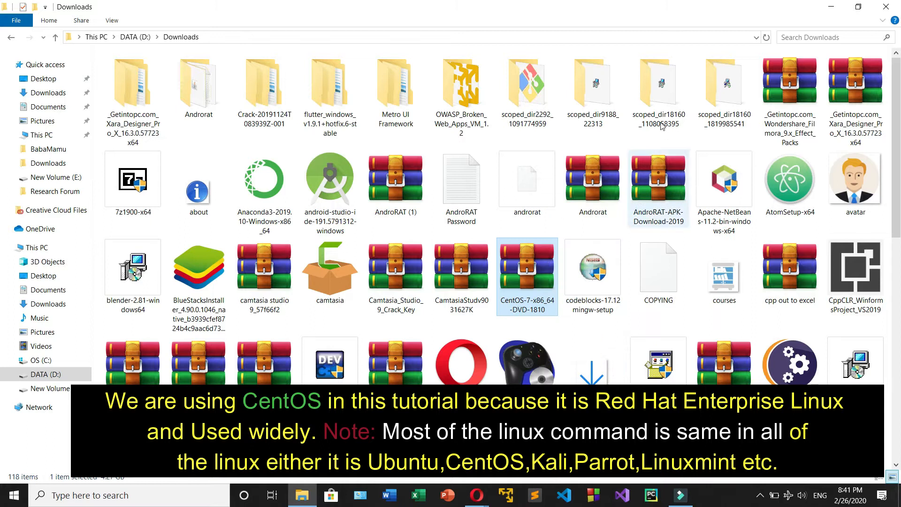
pyautogui.click(829, 8)
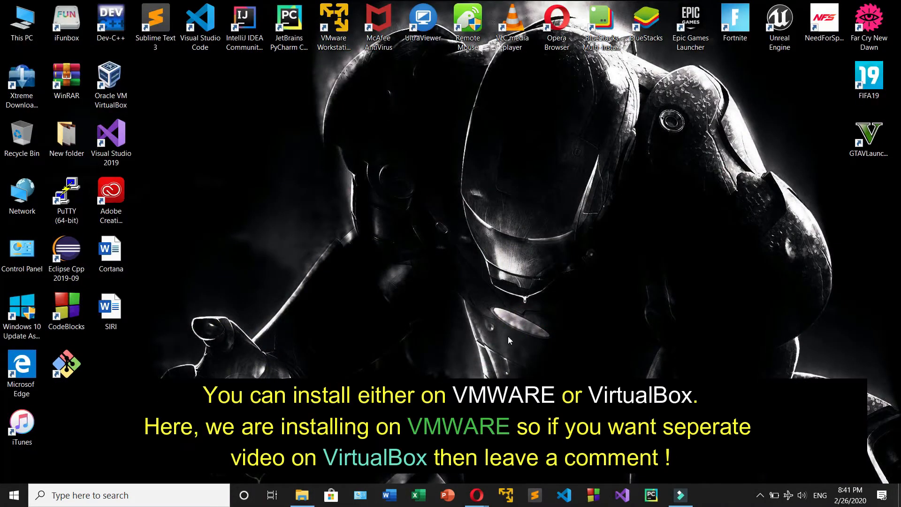
# Step: Review the browser's open download pages for VMware Workstation Player, VirtualBox, CentOS, Ubuntu Desktop and Linux Mint
pyautogui.click(483, 495)
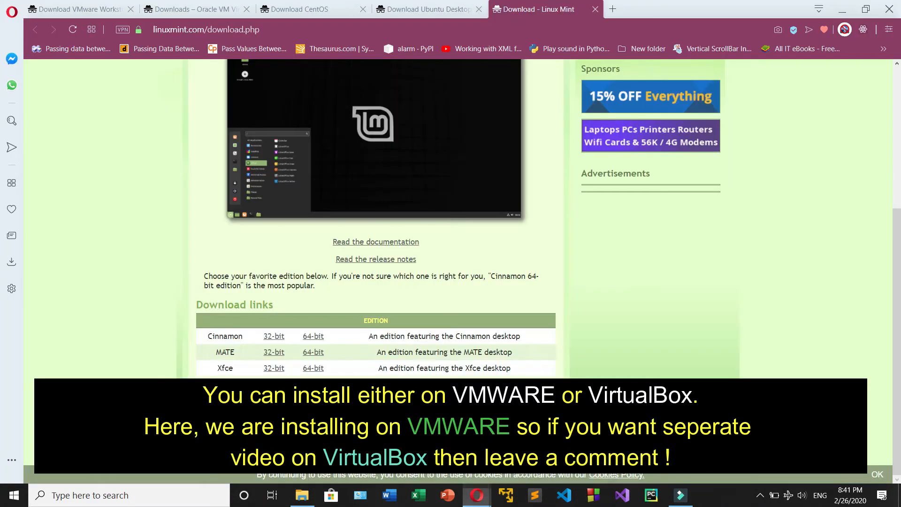
pyautogui.click(56, 7)
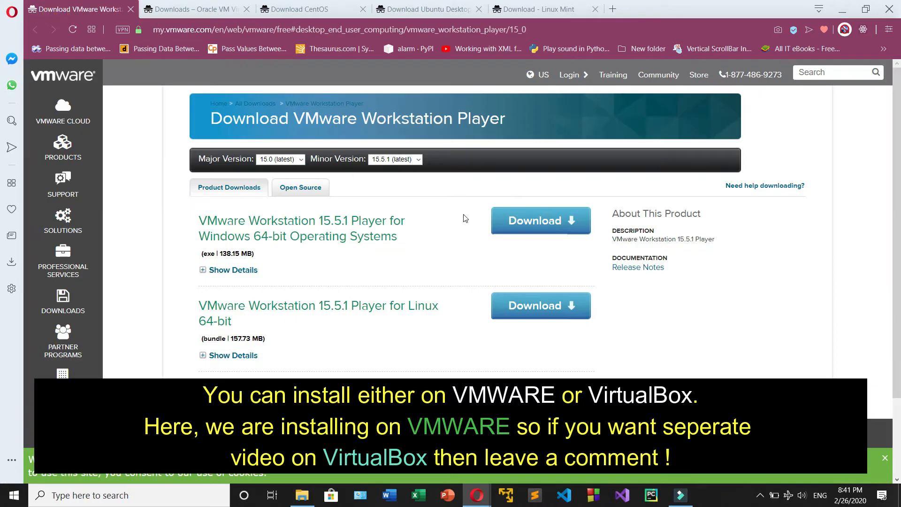
pyautogui.click(148, 9)
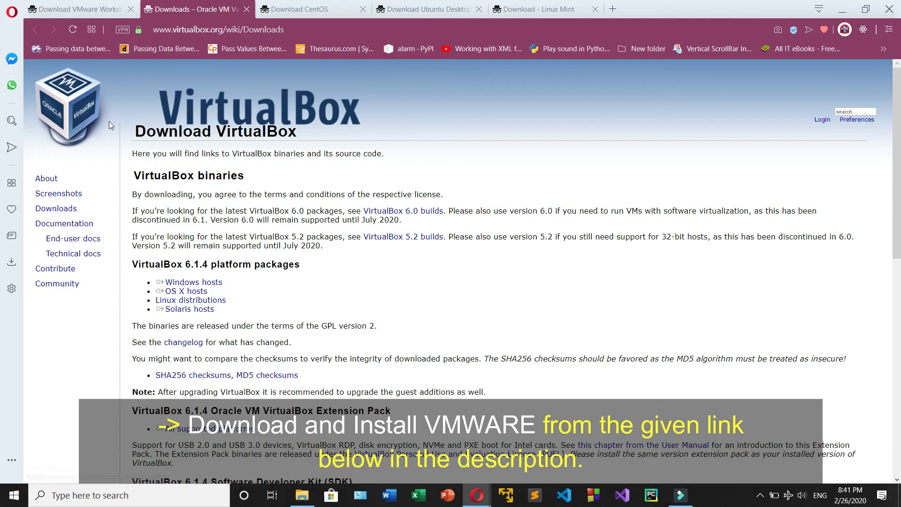
pyautogui.click(77, 10)
pyautogui.click(180, 10)
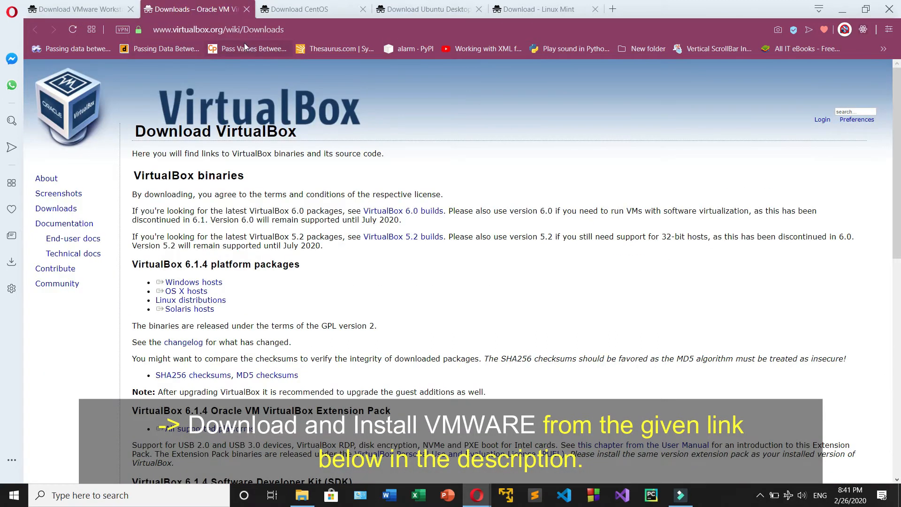
pyautogui.click(298, 11)
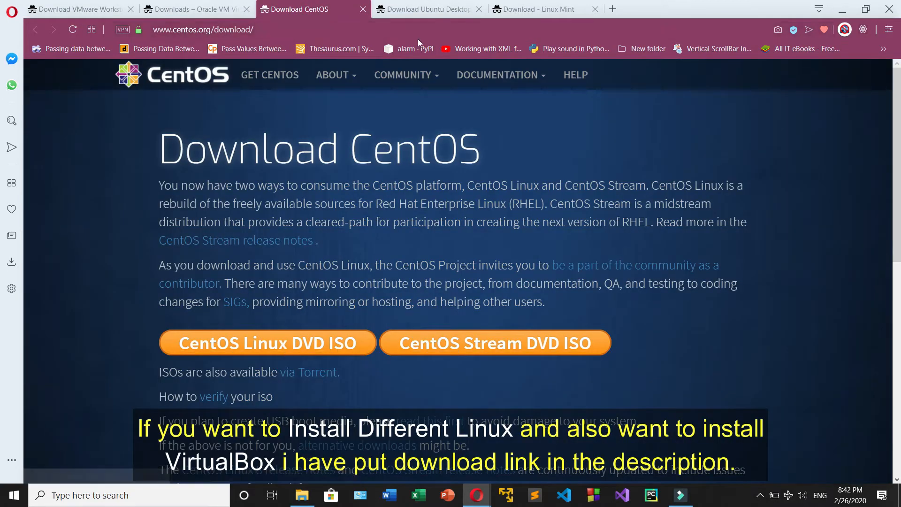
pyautogui.click(406, 15)
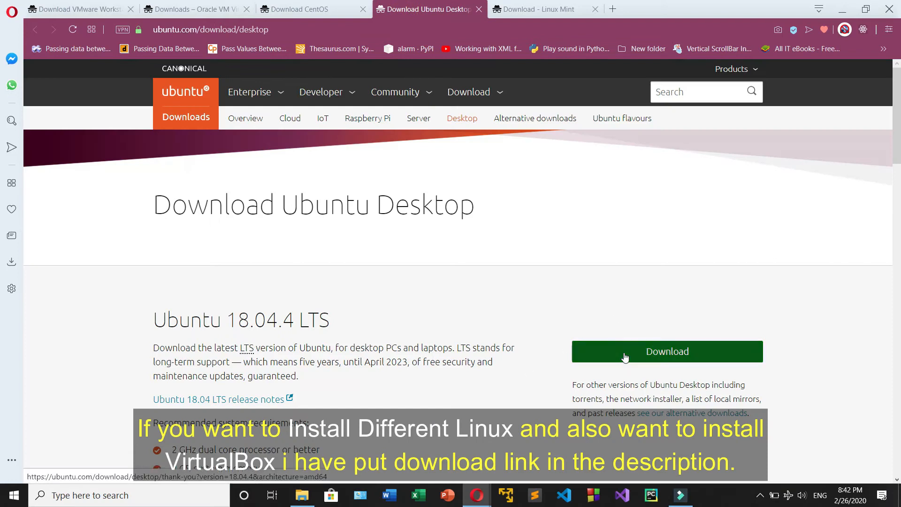
pyautogui.hotkey('ctrl', 'Tab')
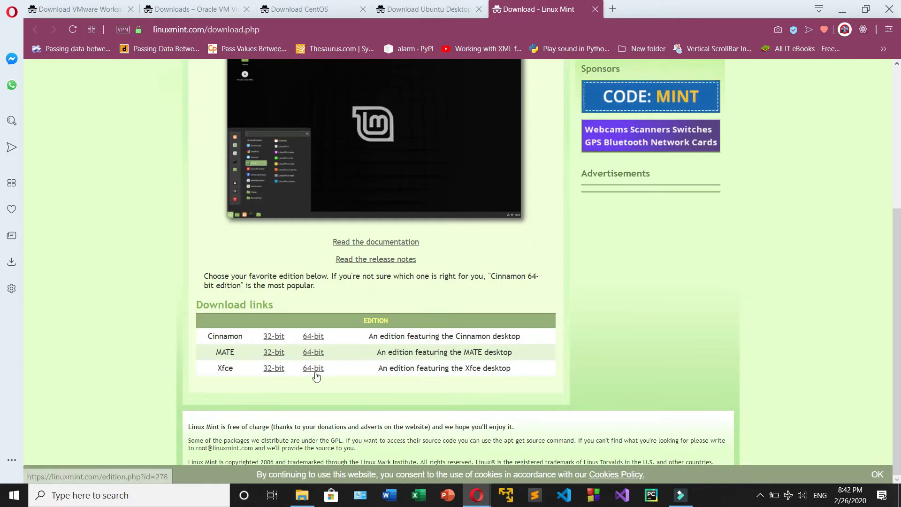
pyautogui.click(61, 9)
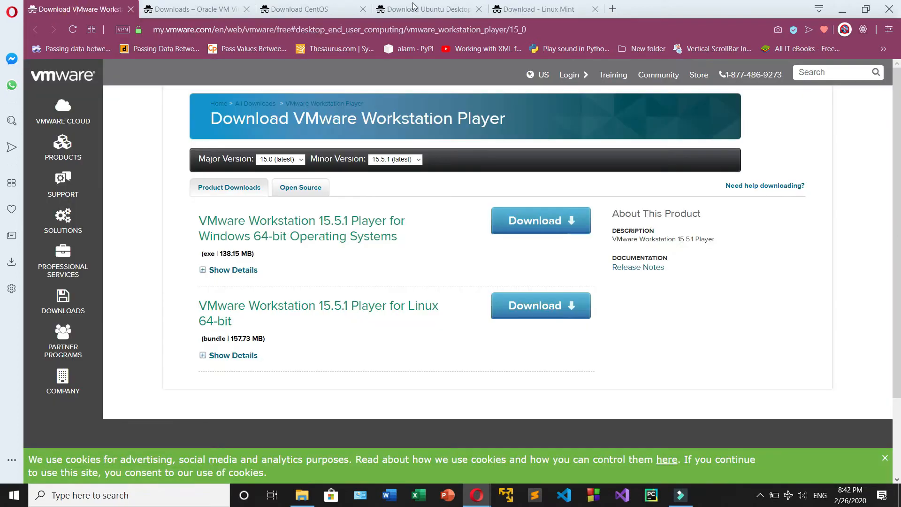
pyautogui.click(842, 9)
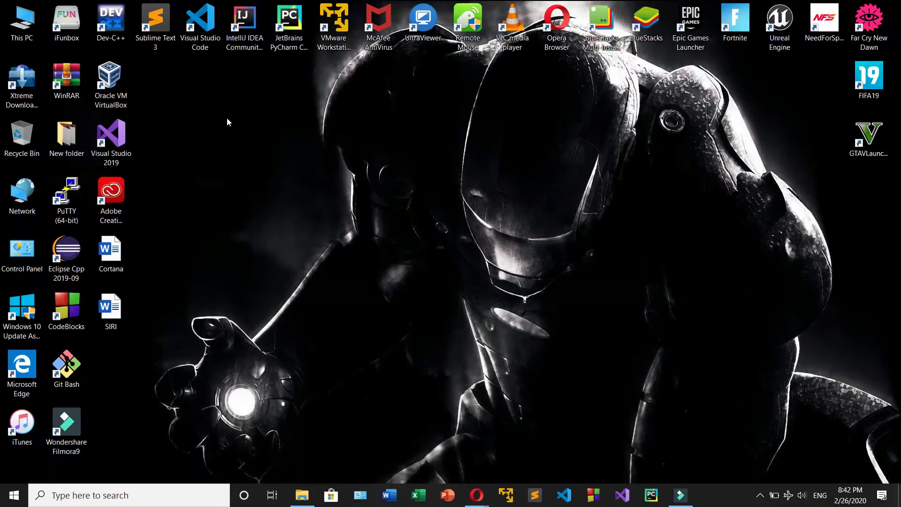
# Step: Open VMware Workstation Player and start a new virtual machine, installing from the disc image D:\Downloads\CentOS-7-x86_64-DVD-1810.iso
pyautogui.click(113, 95)
pyautogui.click(334, 27)
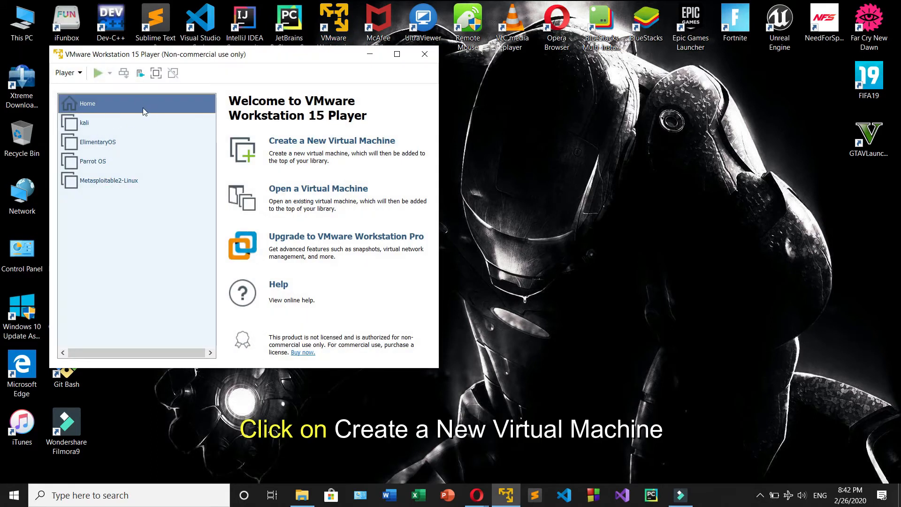
pyautogui.click(313, 143)
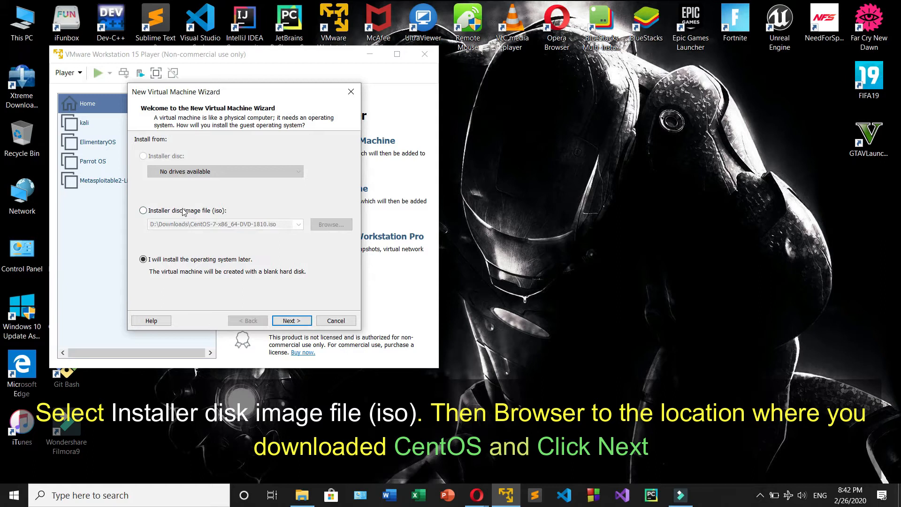
pyautogui.click(183, 211)
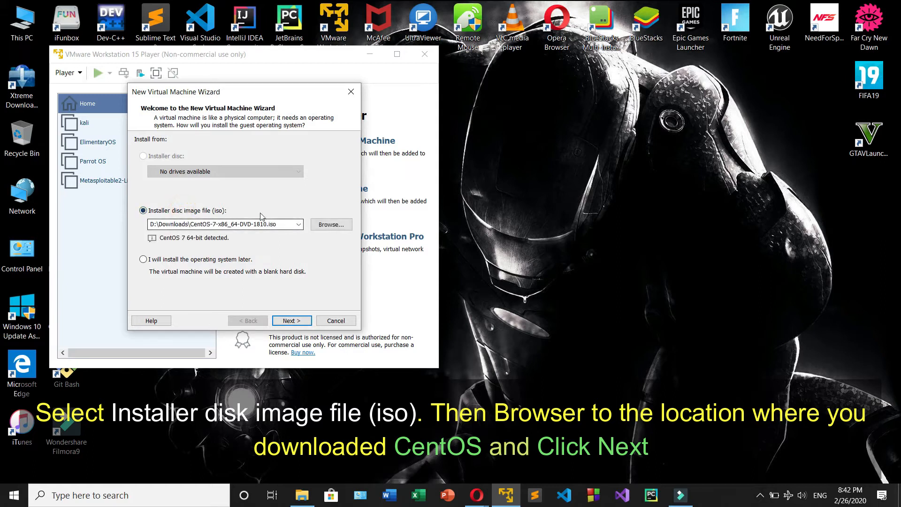
# Step: Check the folder path of the CentOS ISO in File Explorer, and continue the virtual machine wizard with that image
pyautogui.moveTo(302, 496)
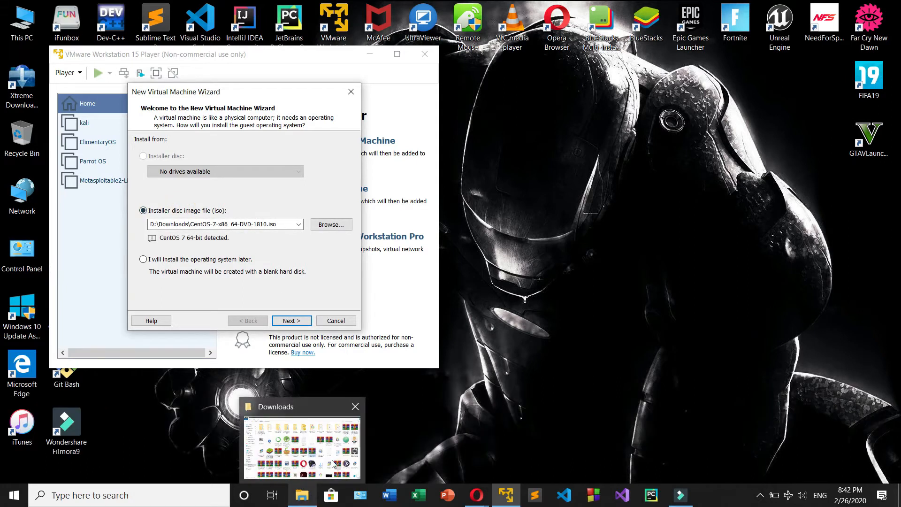
pyautogui.click(333, 465)
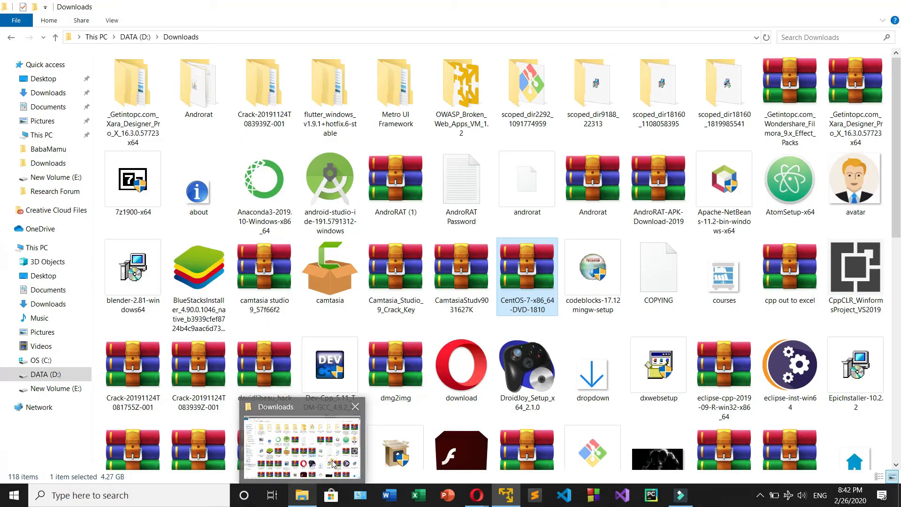
pyautogui.click(220, 37)
pyautogui.press('Escape')
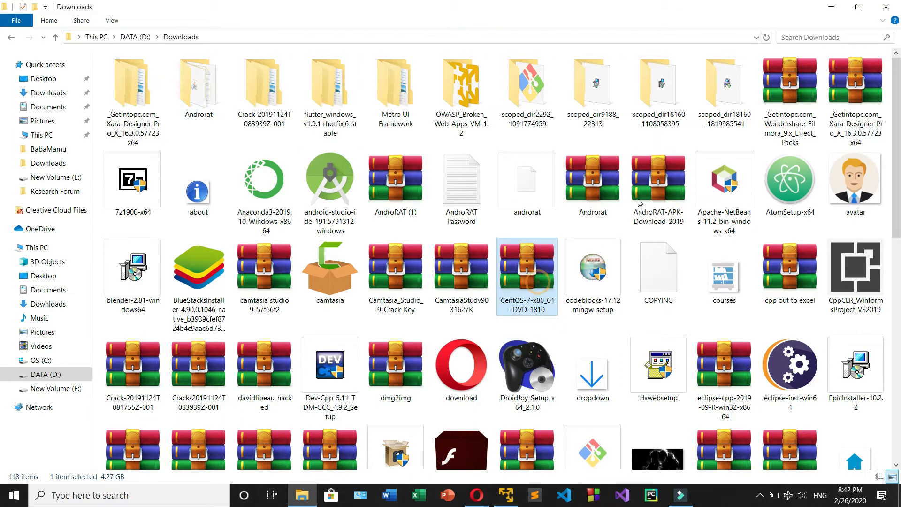
pyautogui.click(830, 6)
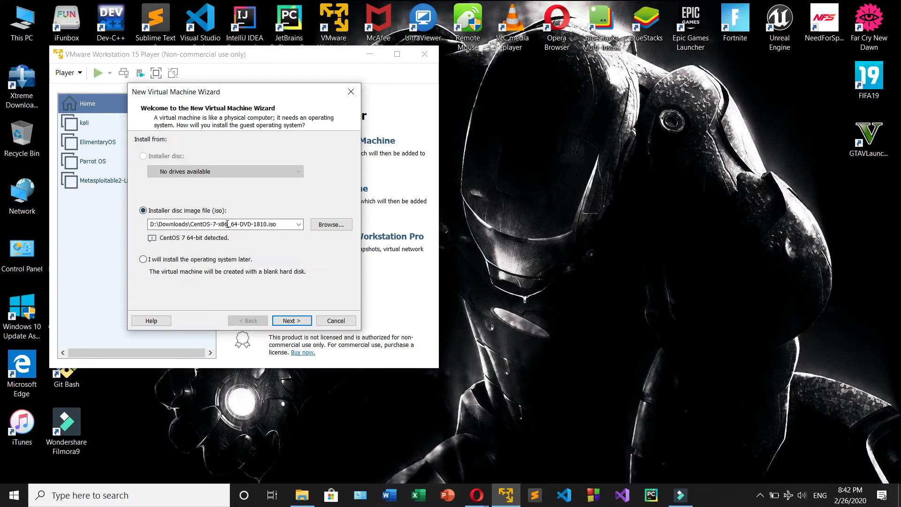
pyautogui.click(293, 321)
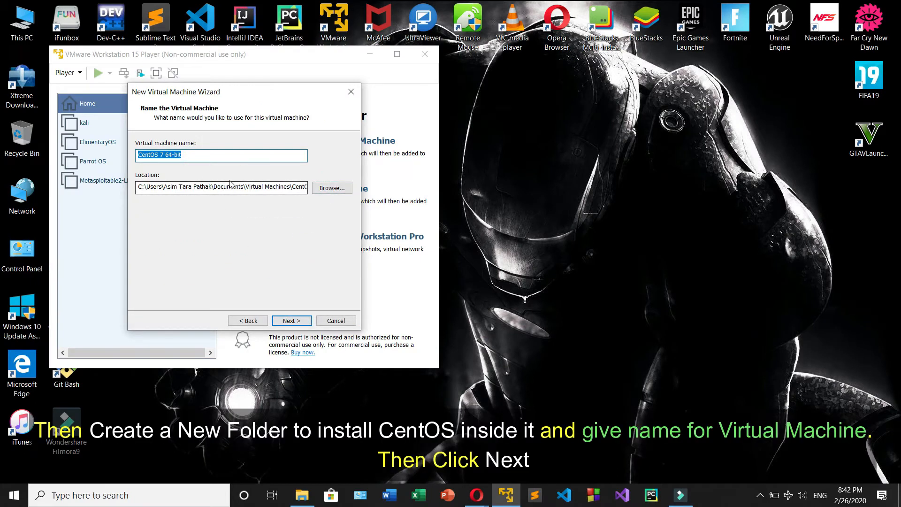
# Step: Try to create a new folder named CentOS and use it as the virtual machine's location
pyautogui.click(330, 187)
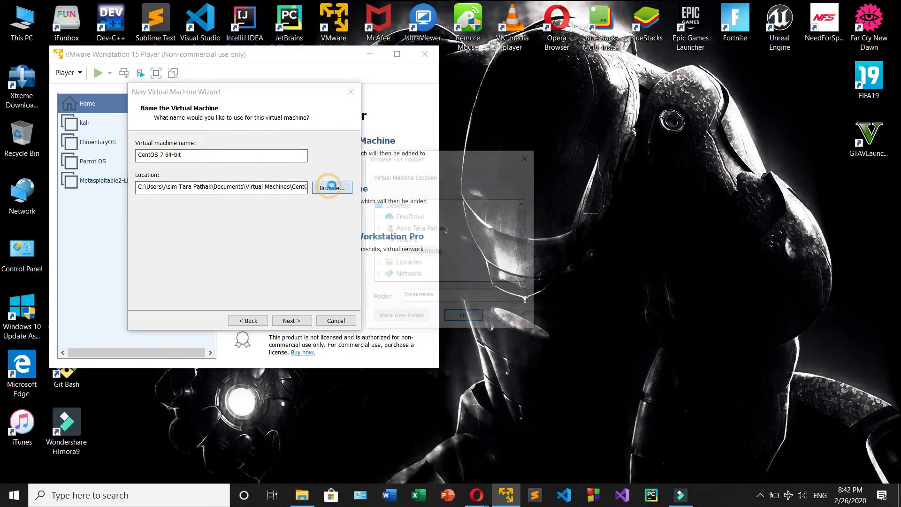
pyautogui.click(523, 279)
pyautogui.scroll(-2, 522, 279)
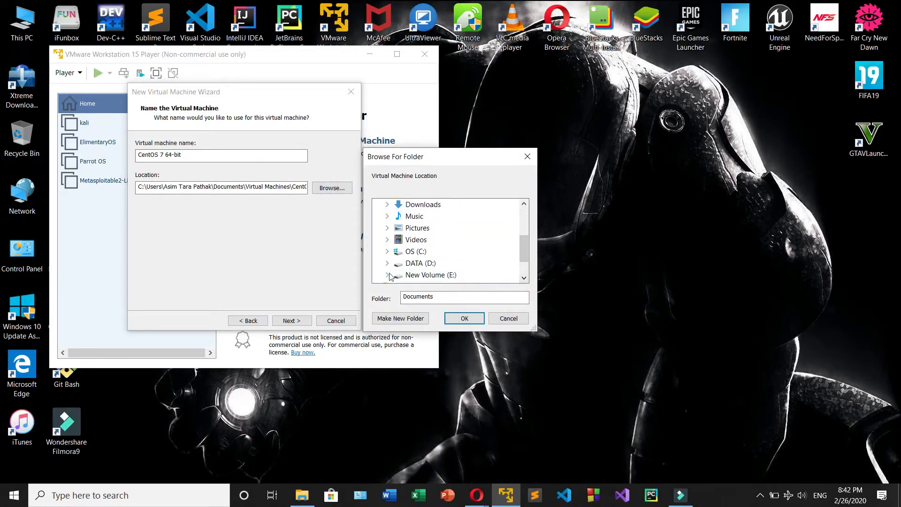
pyautogui.click(387, 264)
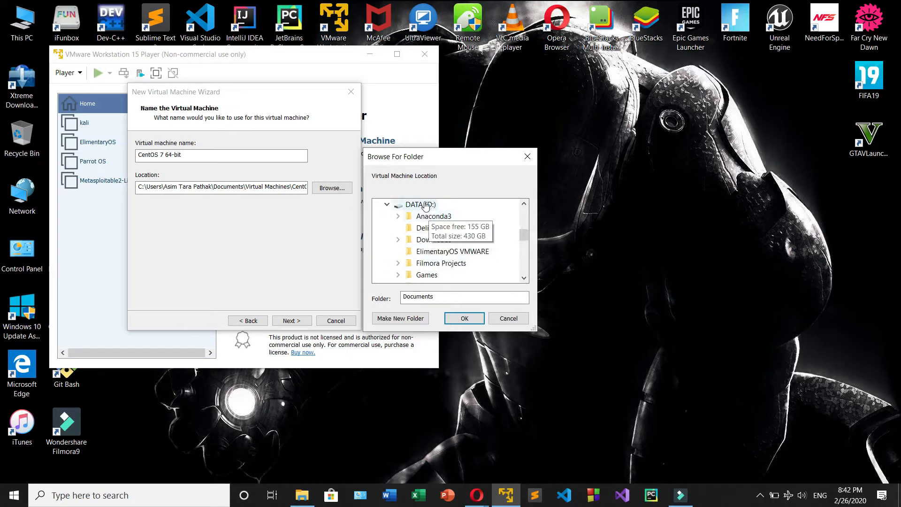
pyautogui.click(400, 318)
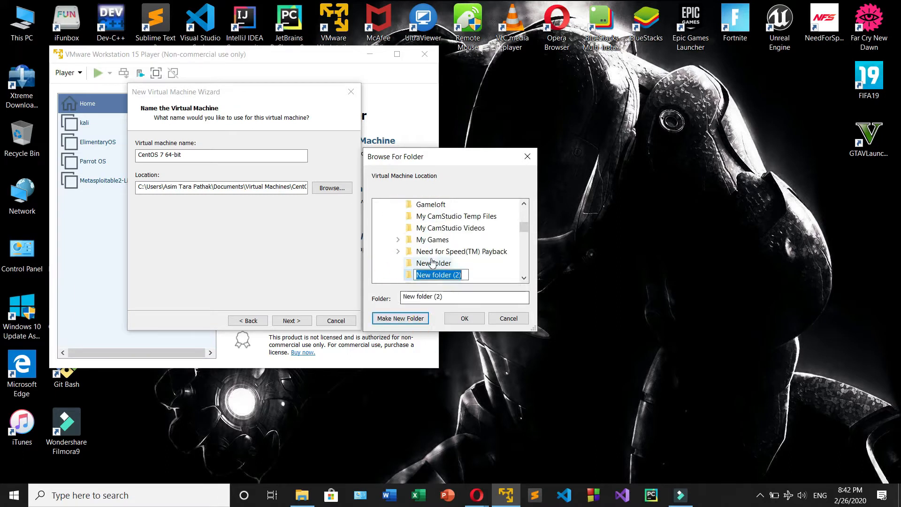
pyautogui.write('CentO')
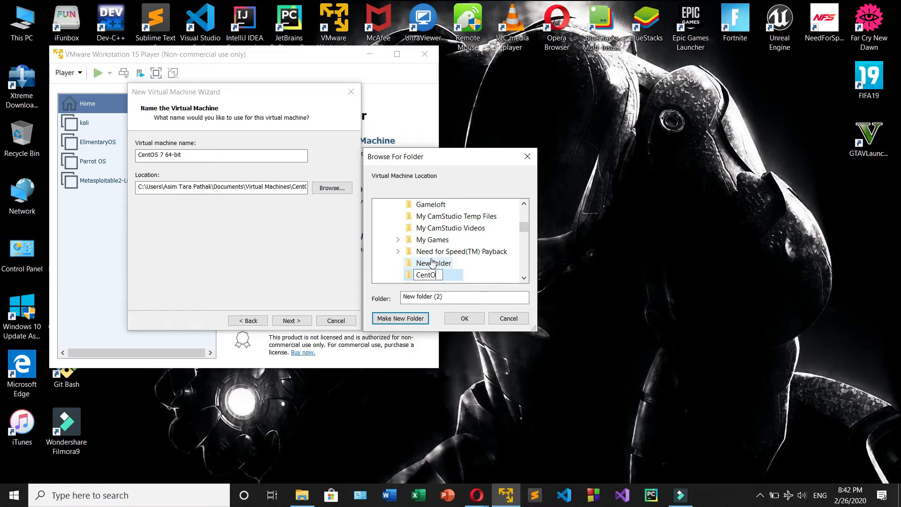
pyautogui.write('S')
pyautogui.press('Return')
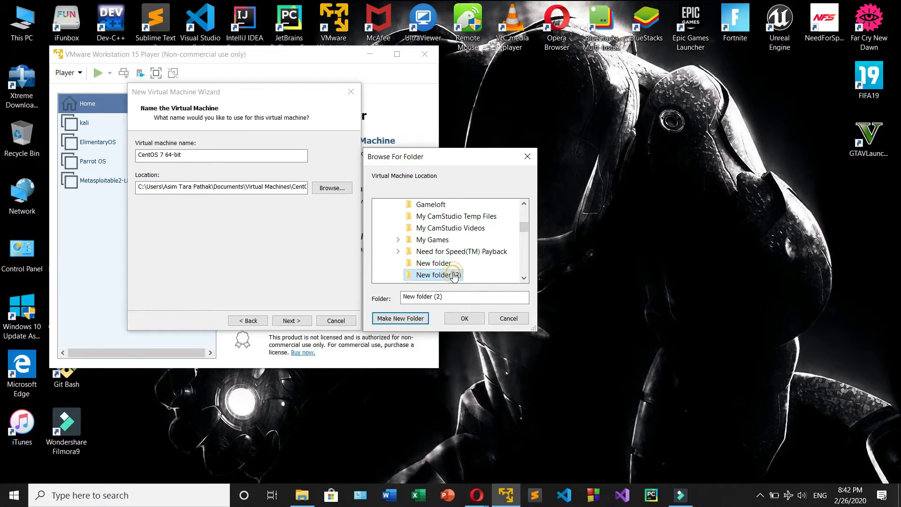
pyautogui.click(464, 319)
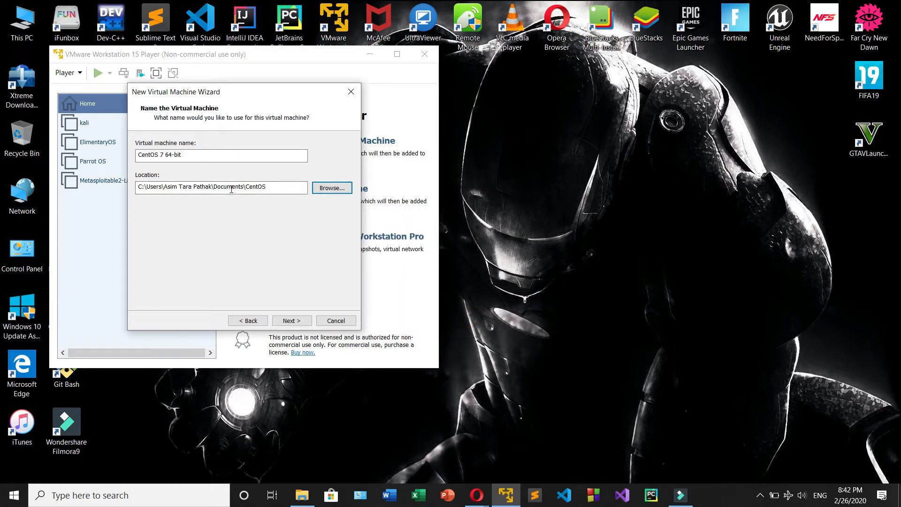
# Step: Create a CentOS folder on the DATA (D:) drive, use it as the virtual machine's location, and continue to disk capacity
pyautogui.click(324, 188)
pyautogui.scroll(-2, 409, 254)
pyautogui.scroll(3, 405, 249)
pyautogui.scroll(-10, 404, 246)
pyautogui.click(405, 240)
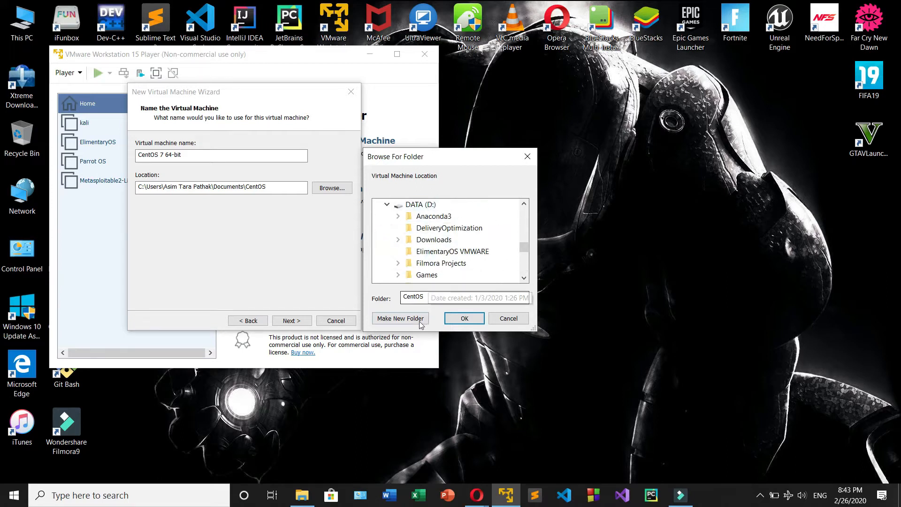
pyautogui.click(420, 204)
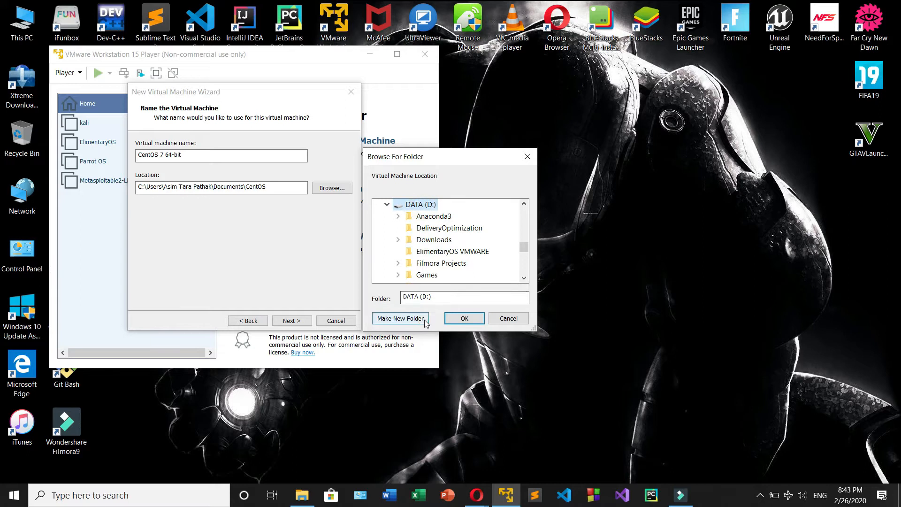
pyautogui.click(425, 319)
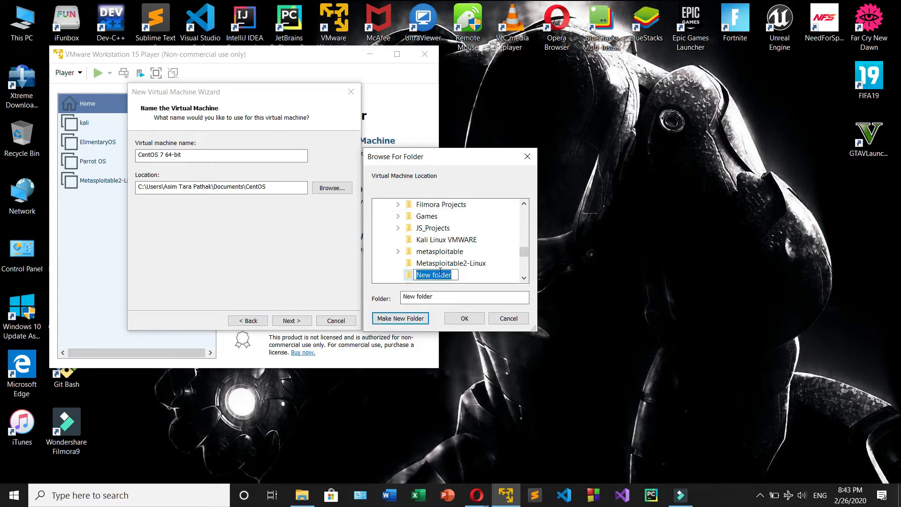
pyautogui.write('CentOS')
pyautogui.press('Return')
pyautogui.click(465, 318)
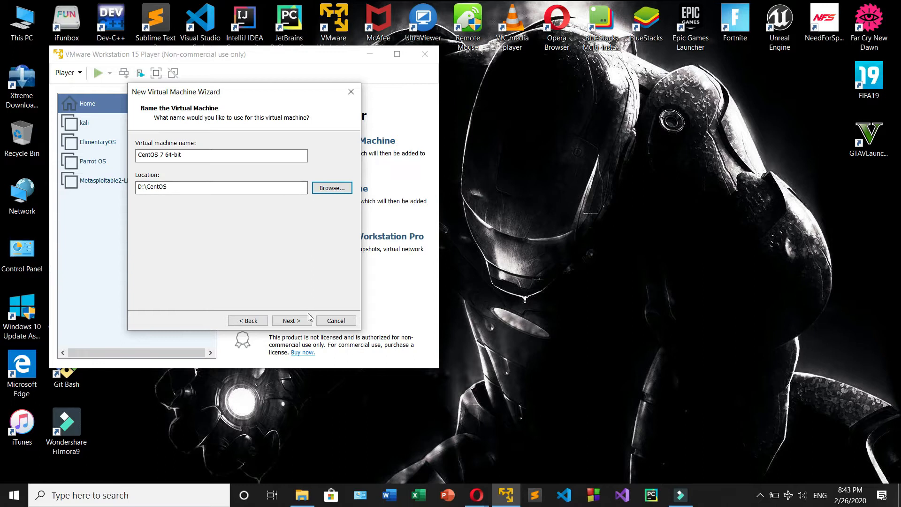
pyautogui.click(291, 320)
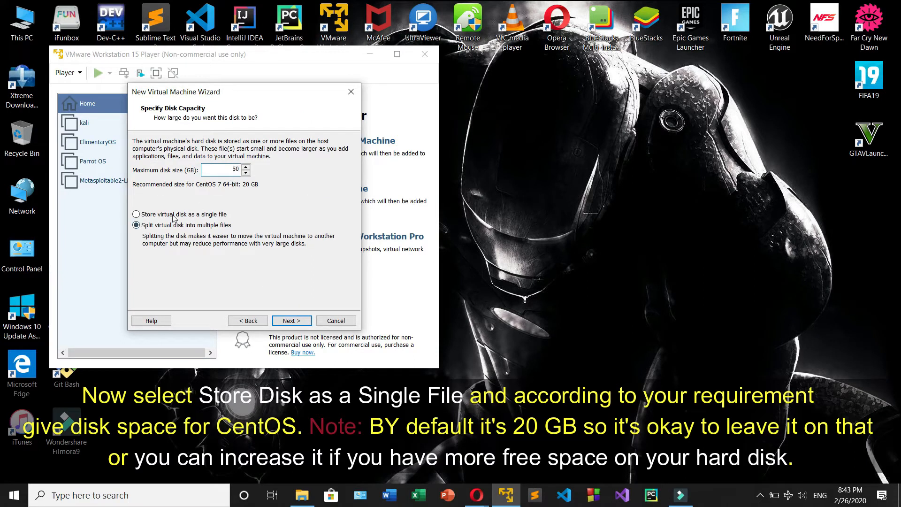
# Step: Store the 50 GB virtual disk as a single file and continue to the summary of the virtual machine
pyautogui.click(141, 214)
pyautogui.click(289, 321)
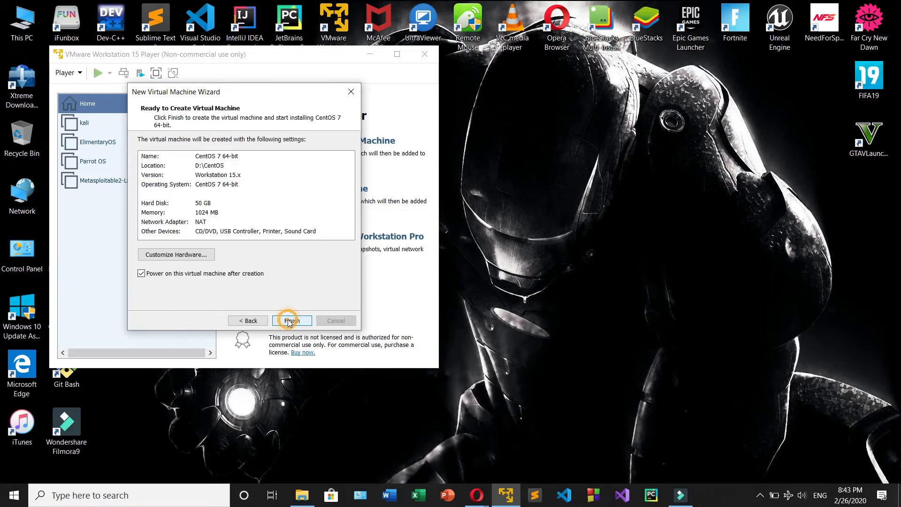
# Step: Open the virtual machine's hardware customization and keep its memory at 1024 MB
pyautogui.click(197, 254)
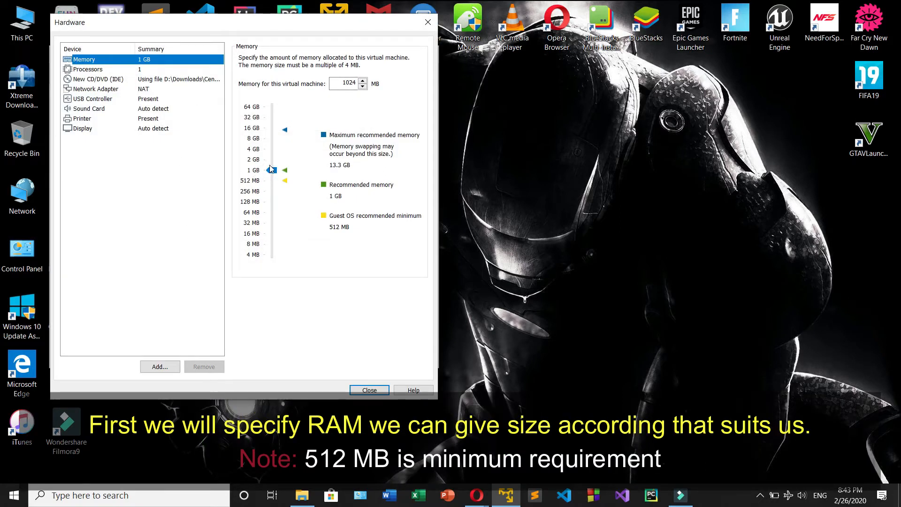
pyautogui.moveTo(271, 172)
pyautogui.mouseDown()
pyautogui.moveTo(271, 155)
pyautogui.moveTo(275, 172)
pyautogui.mouseUp()
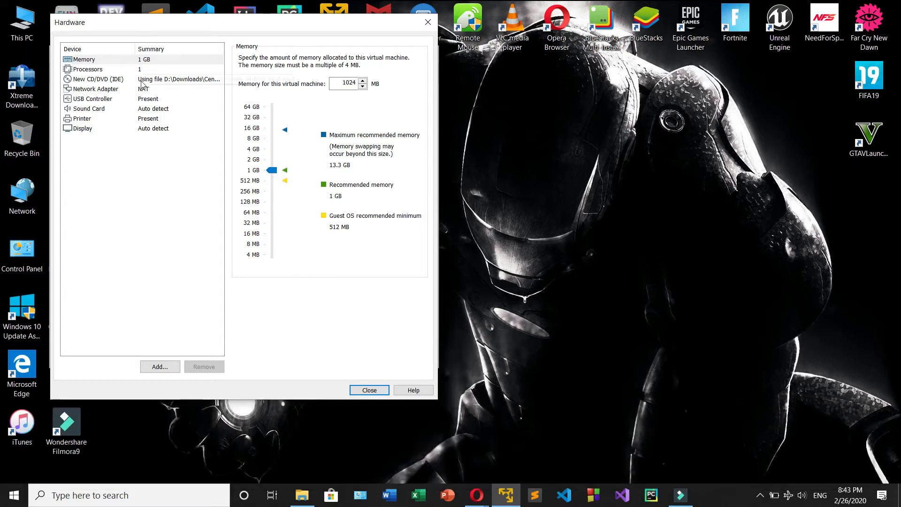
# Step: Give the virtual machine 2 processor cores and enable the VT-x/AMD-V, CPU performance counters and IOMMU virtualization options
pyautogui.click(161, 69)
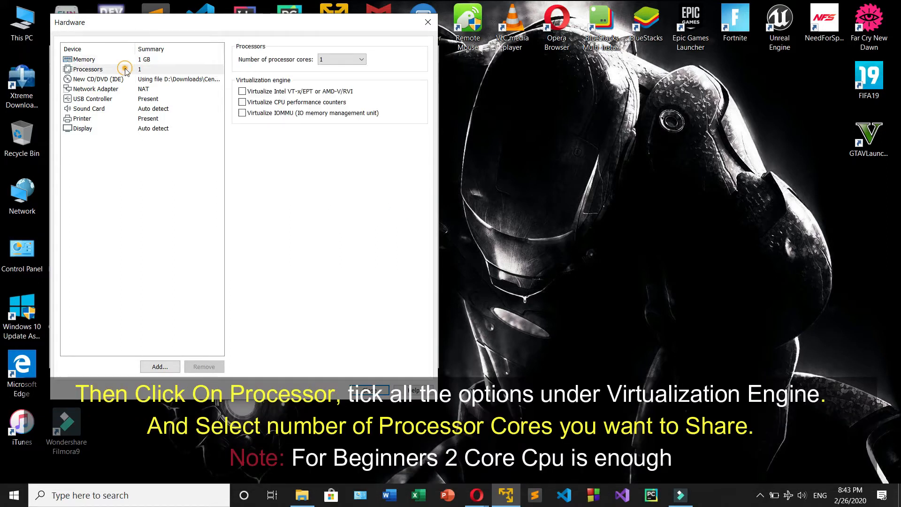
pyautogui.click(354, 59)
pyautogui.click(344, 75)
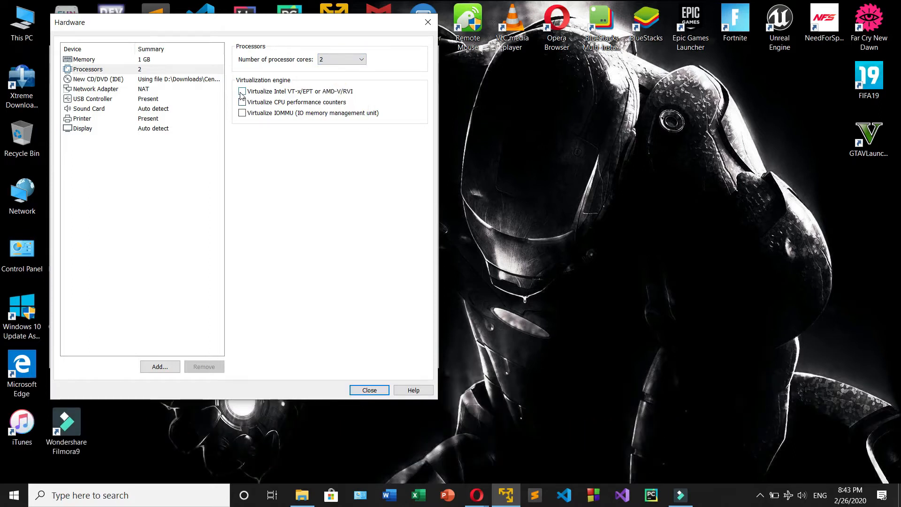
pyautogui.click(242, 91)
pyautogui.click(242, 101)
pyautogui.click(242, 113)
# Step: Review the CD/DVD and network adapter settings, close the hardware settings and finish creating the virtual machine
pyautogui.click(122, 79)
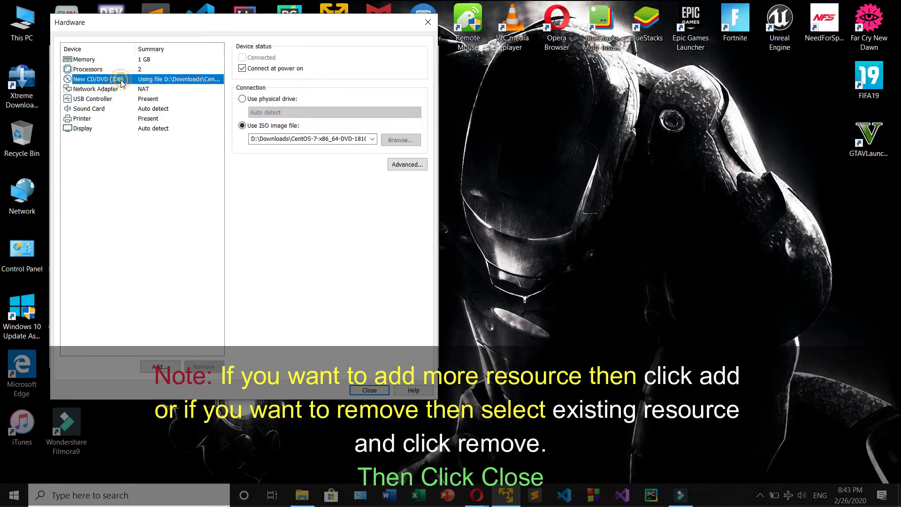
pyautogui.click(85, 89)
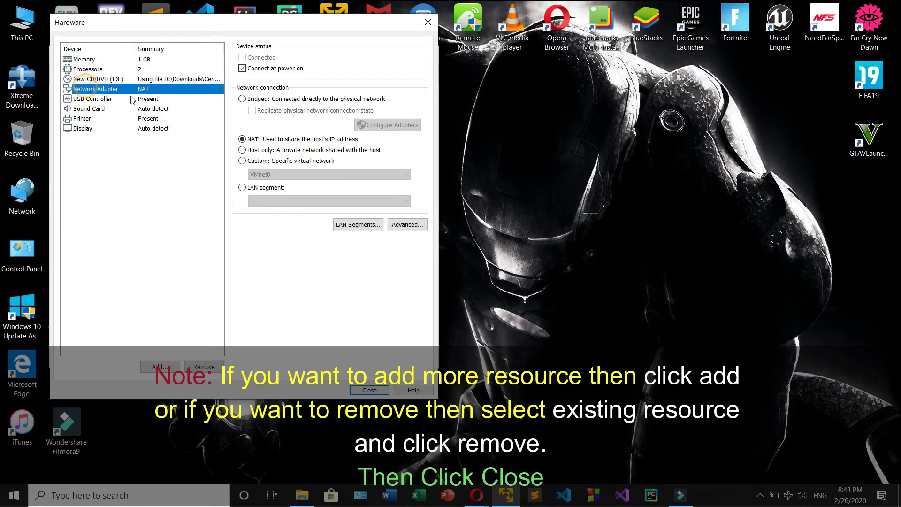
pyautogui.click(364, 390)
pyautogui.click(292, 322)
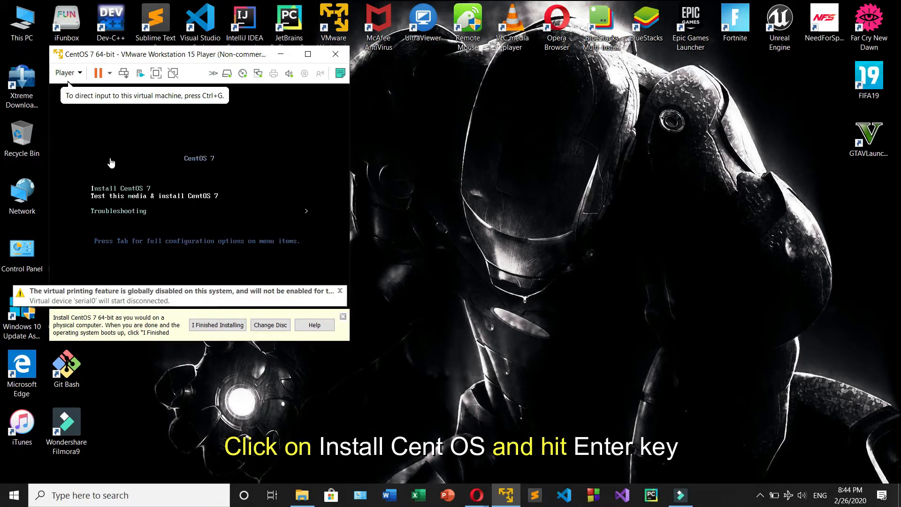
# Step: Choose Install CentOS 7 in the virtual machine's boot menu and start it
pyautogui.click(128, 190)
pyautogui.press('Up')
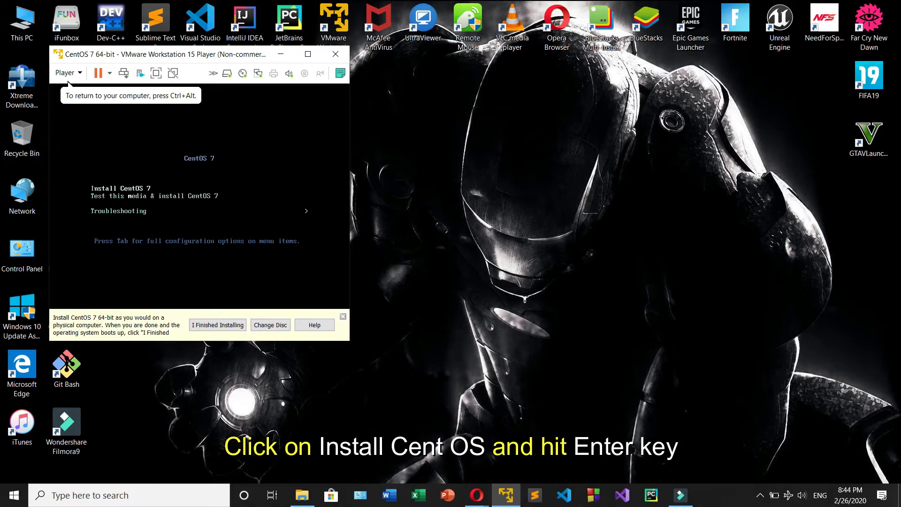
pyautogui.press('Return')
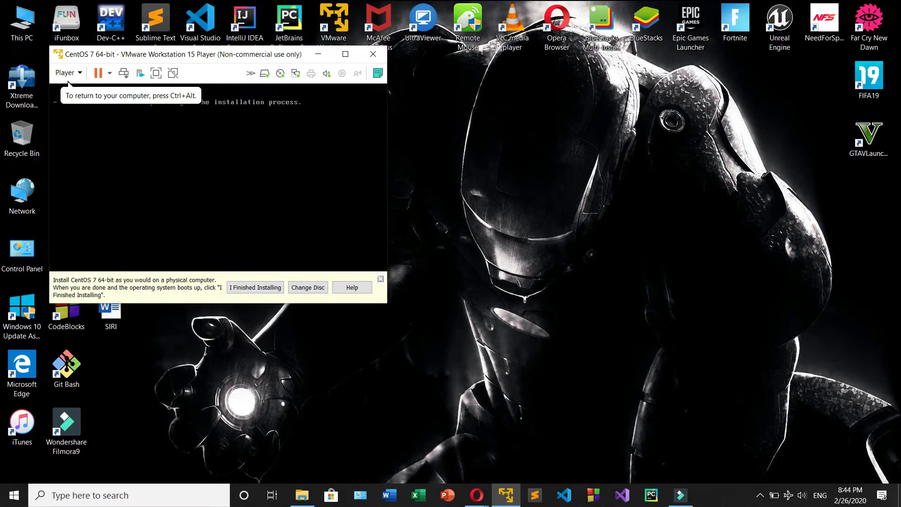
# Step: Maximize the virtual machine window and dismiss the installation hint bar beneath the guest screen
pyautogui.hotkey('ctrl', 'alt')
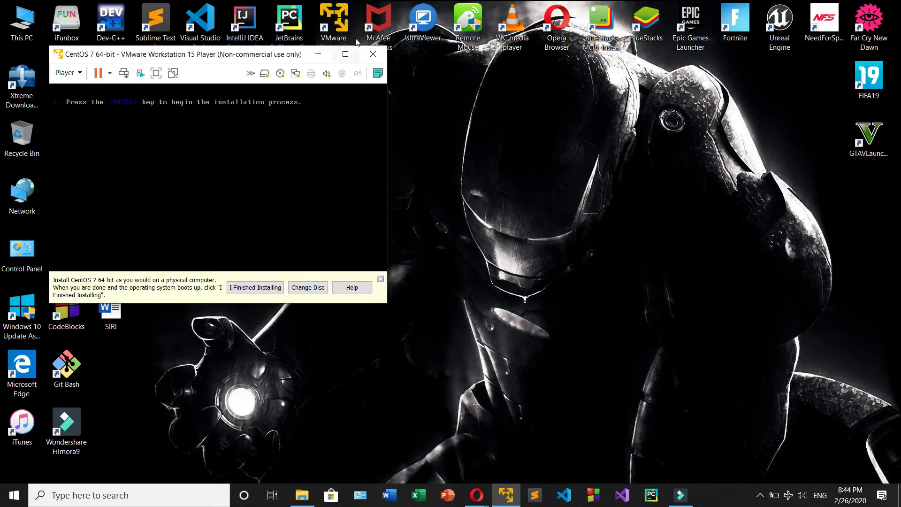
pyautogui.click(345, 54)
pyautogui.click(394, 202)
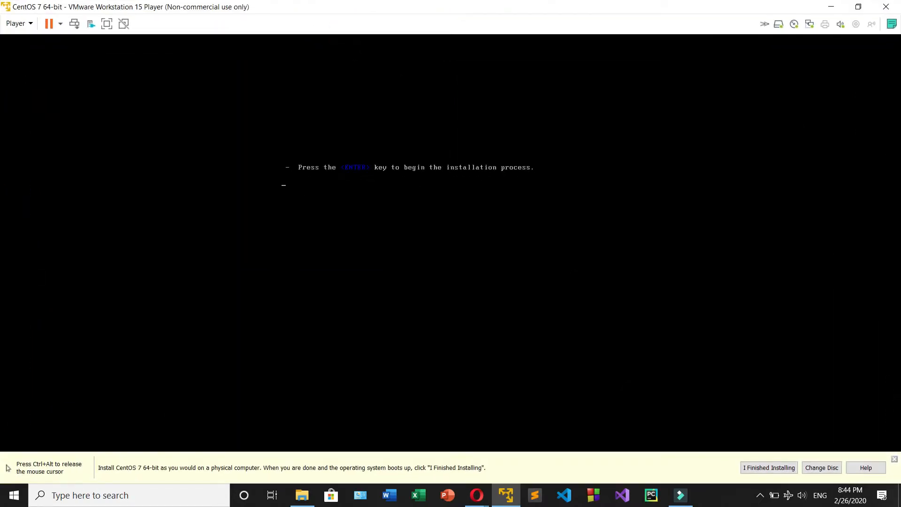
pyautogui.hotkey('ctrl', 'alt')
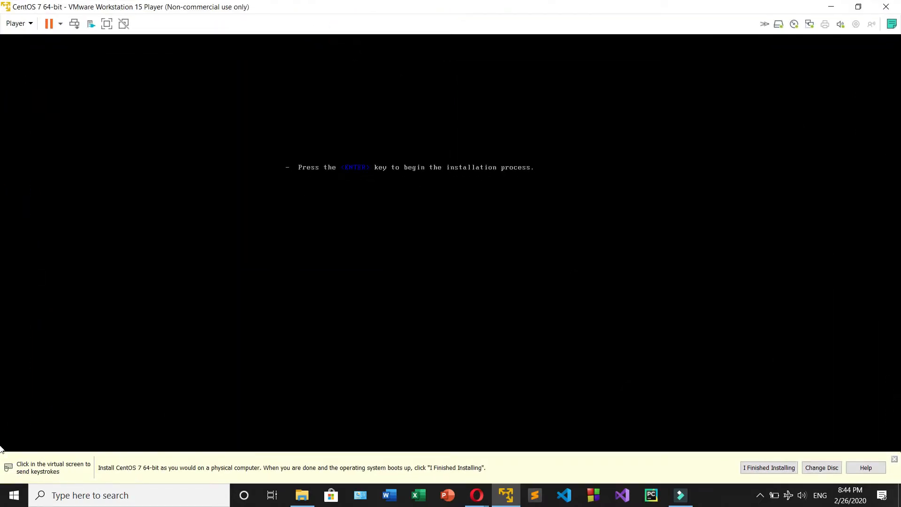
pyautogui.click(894, 460)
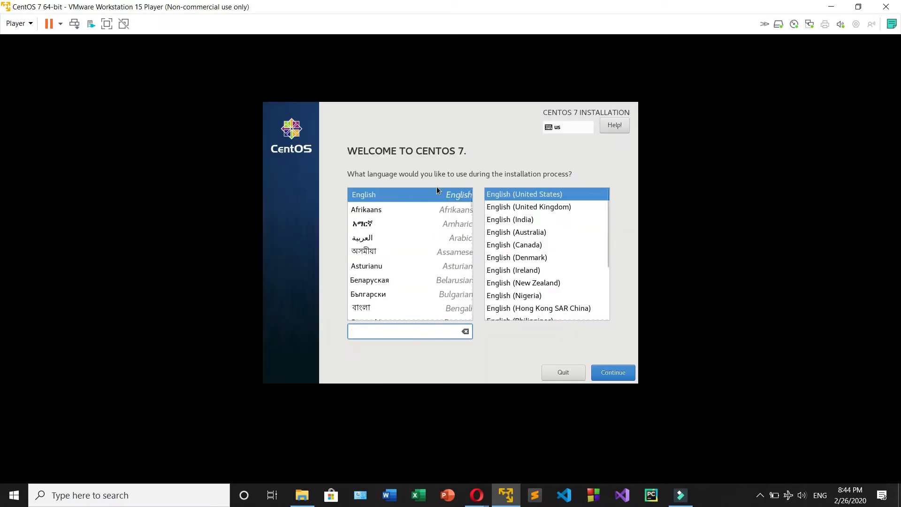
# Step: Continue the installation in English (United States) and set the time zone to Asia/Kathmandu
pyautogui.click(620, 375)
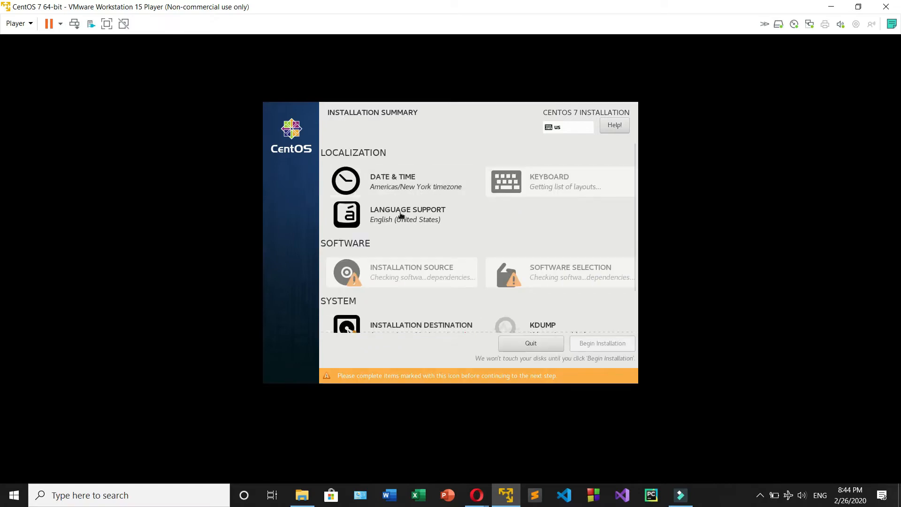
pyautogui.click(372, 195)
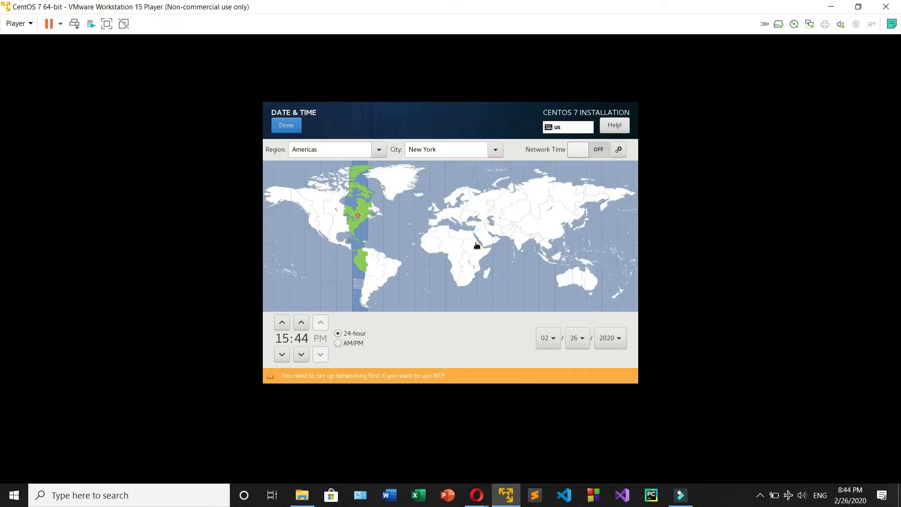
pyautogui.click(528, 235)
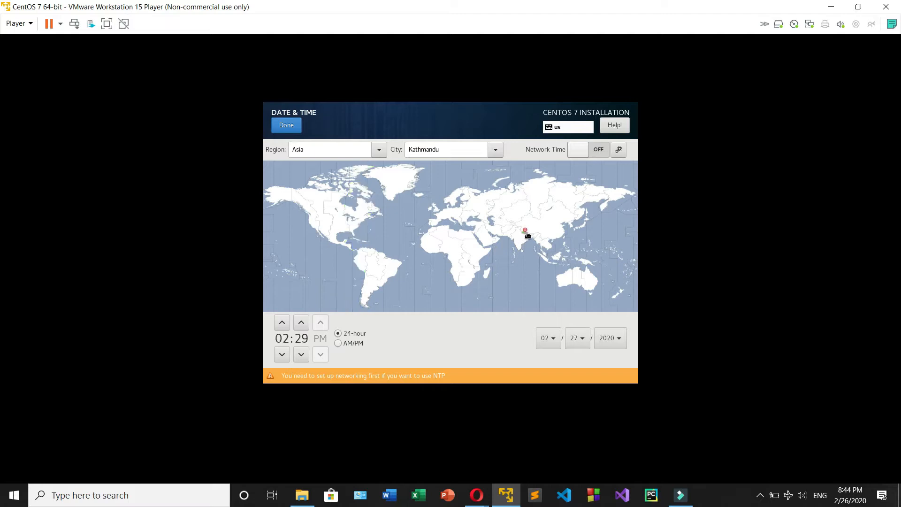
pyautogui.click(522, 237)
pyautogui.click(524, 235)
pyautogui.click(297, 130)
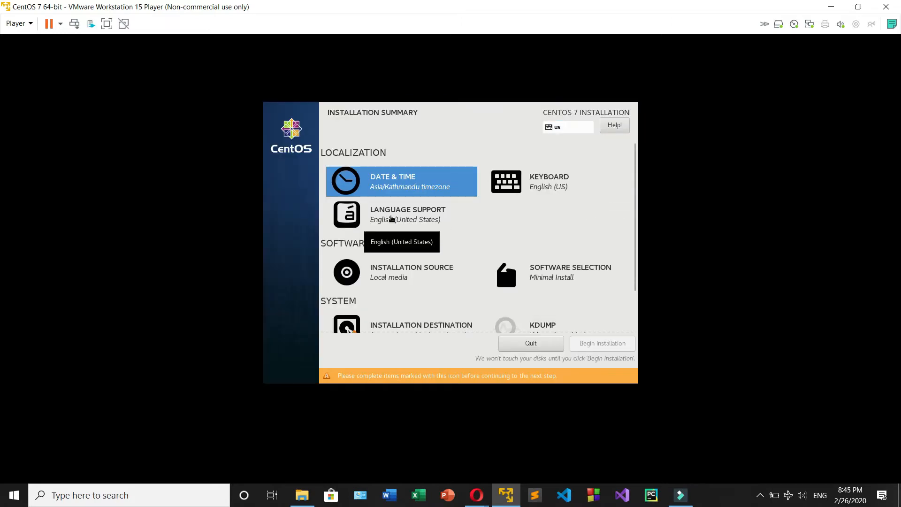
# Step: Keep the auto-detected installation media and, after comparing it with GNOME Desktop, confirm Server with GUI as the base environment
pyautogui.click(426, 273)
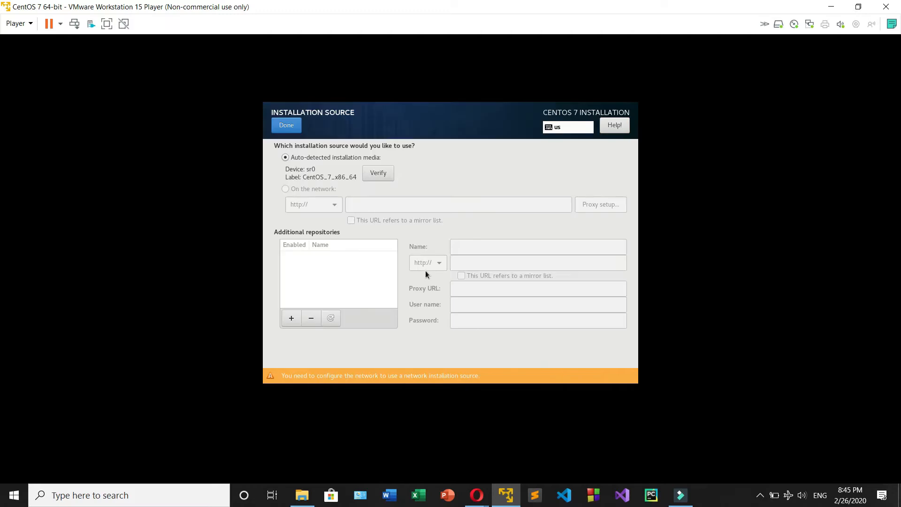
pyautogui.click(284, 124)
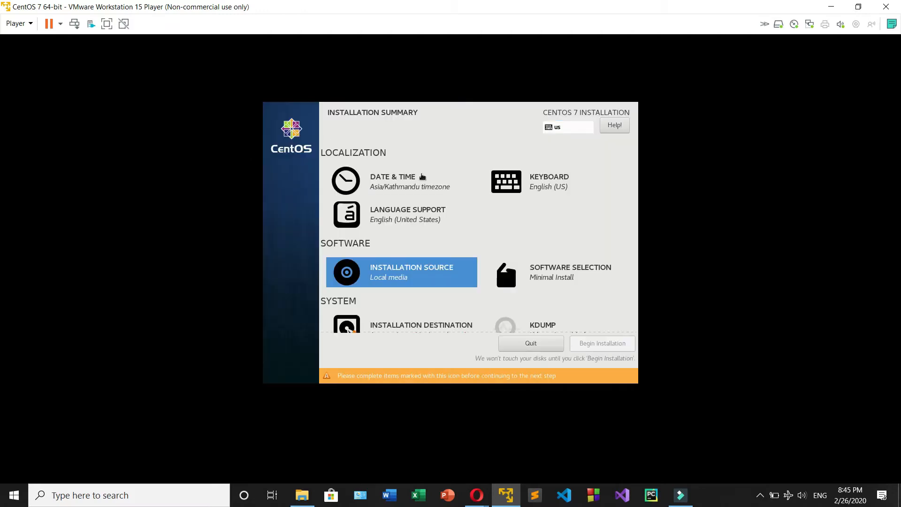
pyautogui.click(559, 273)
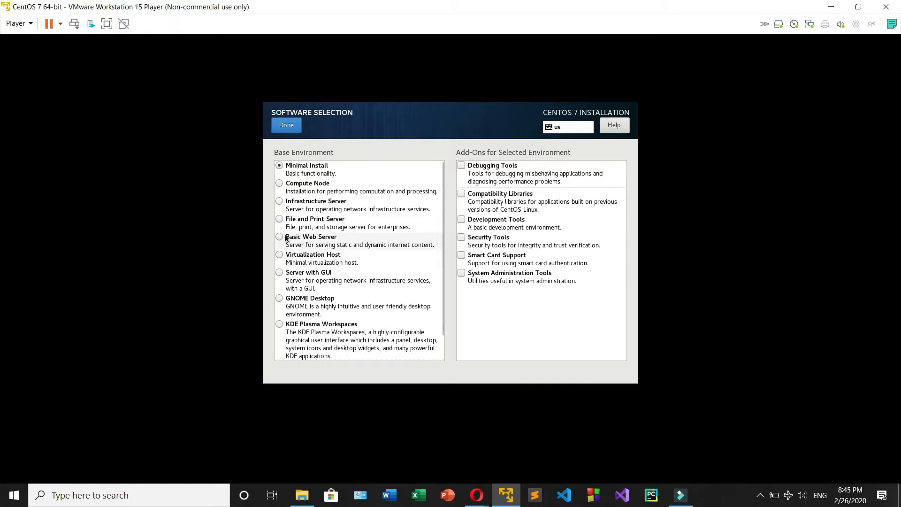
pyautogui.click(280, 274)
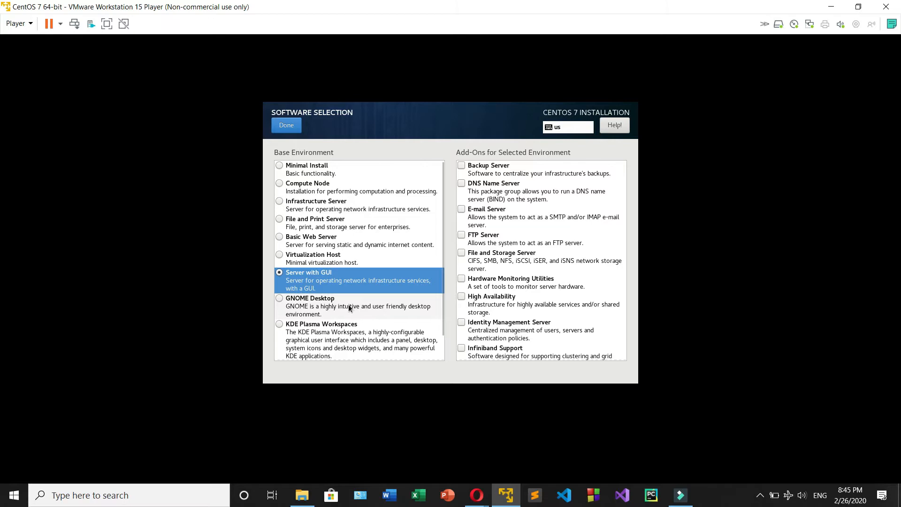
pyautogui.scroll(-1, 335, 302)
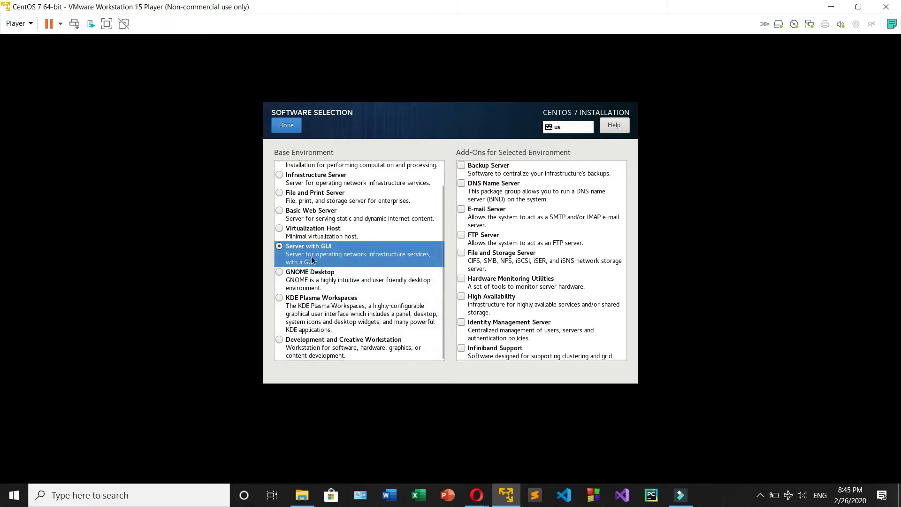
pyautogui.click(315, 288)
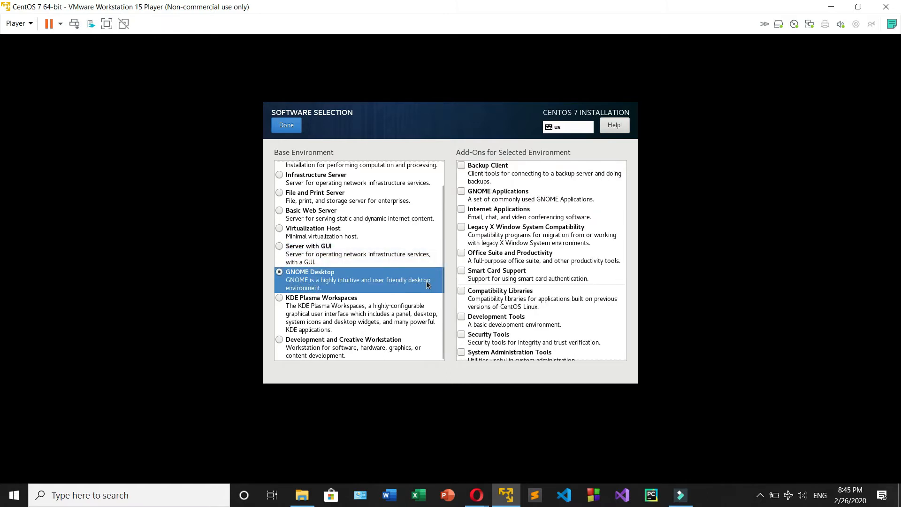
pyautogui.click(328, 254)
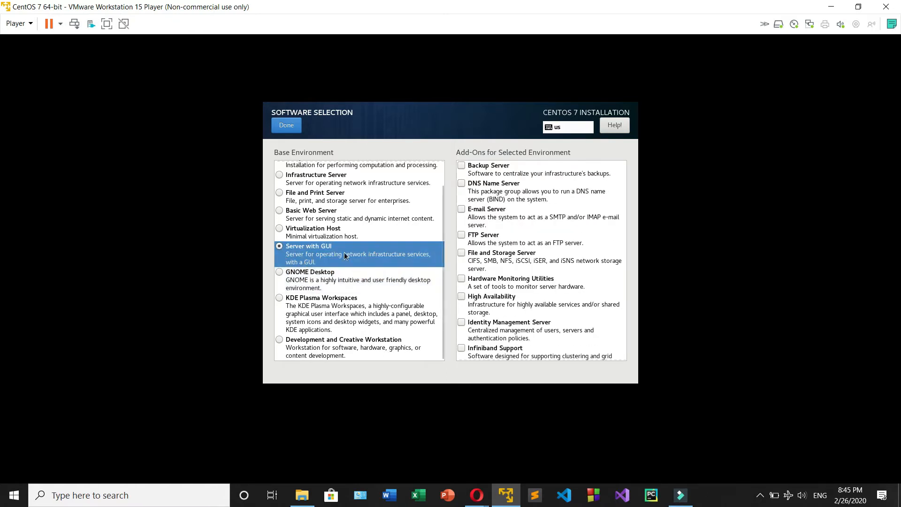
pyautogui.click(343, 272)
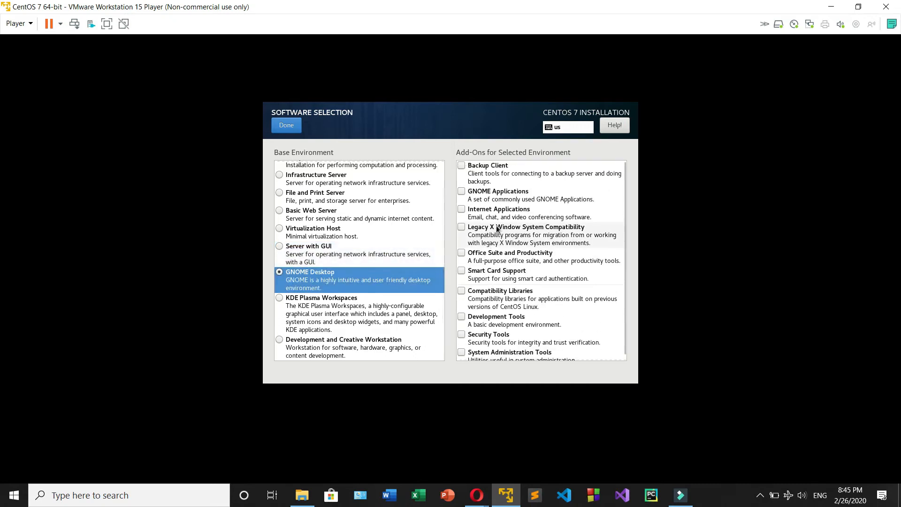
pyautogui.click(319, 258)
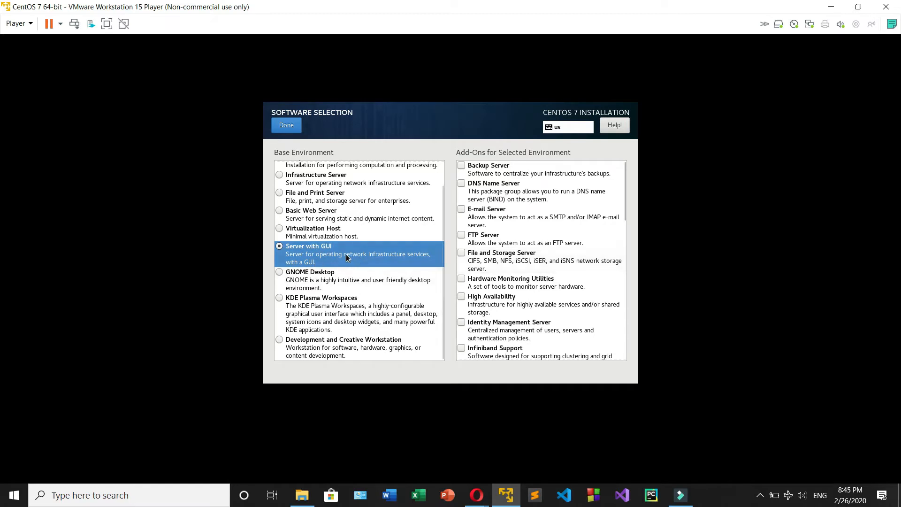
pyautogui.click(286, 126)
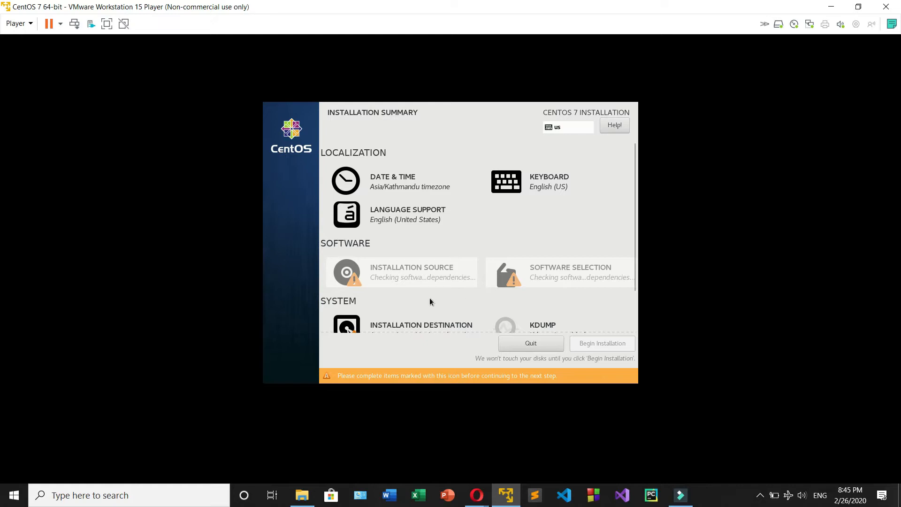
# Step: Select the 50 GiB VMware virtual disk as the installation destination with automatically configured partitioning
pyautogui.scroll(-2, 427, 297)
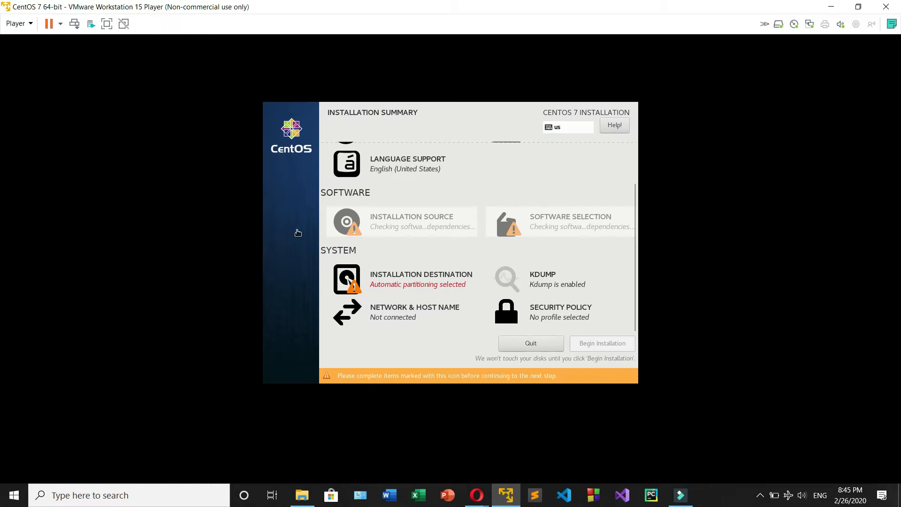
pyautogui.click(395, 272)
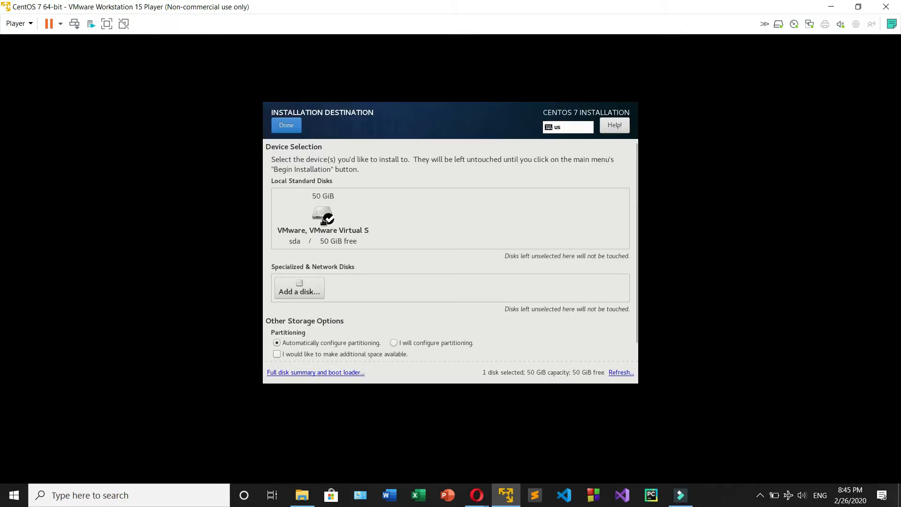
pyautogui.click(364, 229)
pyautogui.click(292, 128)
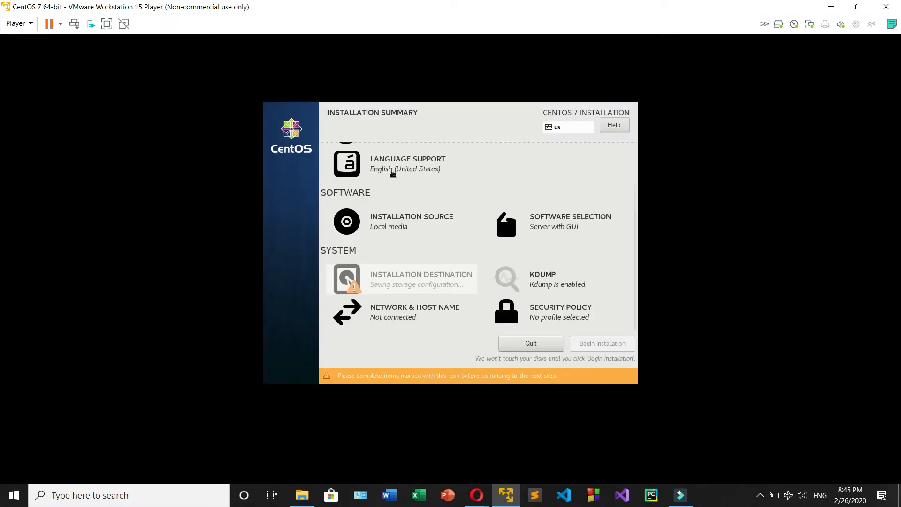
pyautogui.click(398, 289)
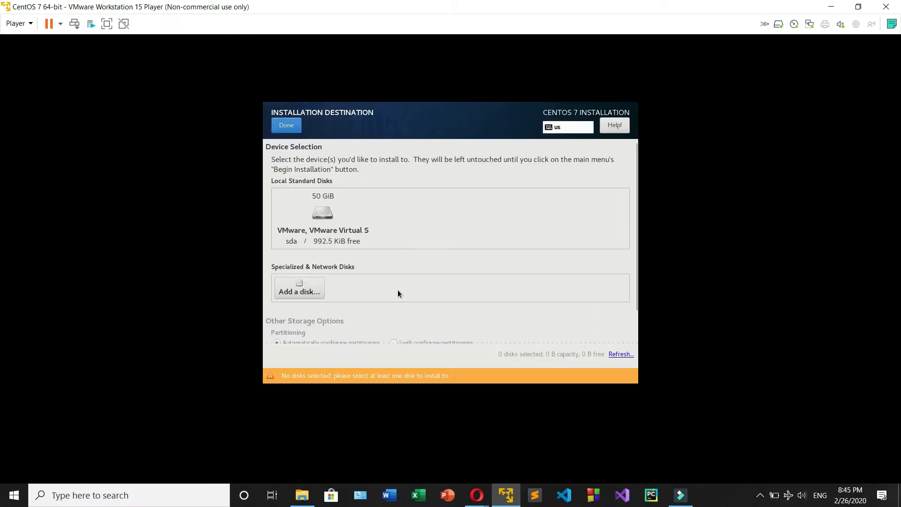
pyautogui.click(330, 216)
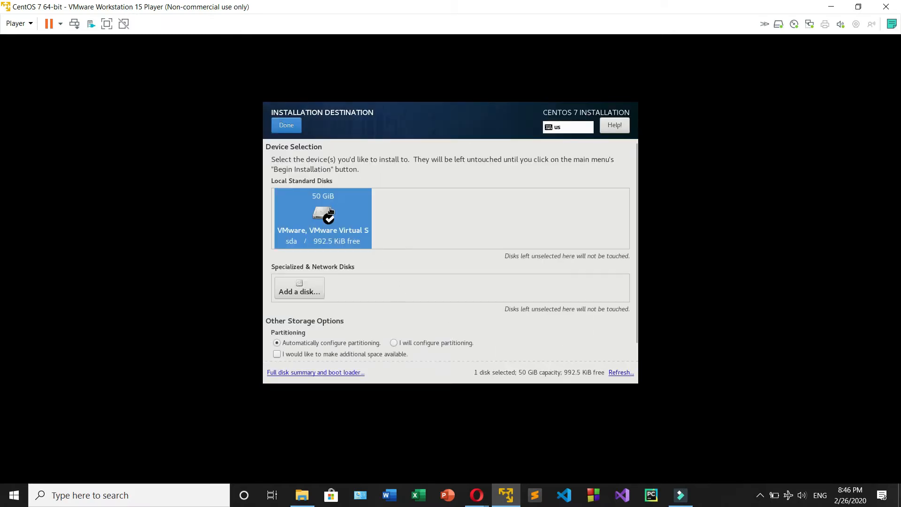
pyautogui.click(299, 129)
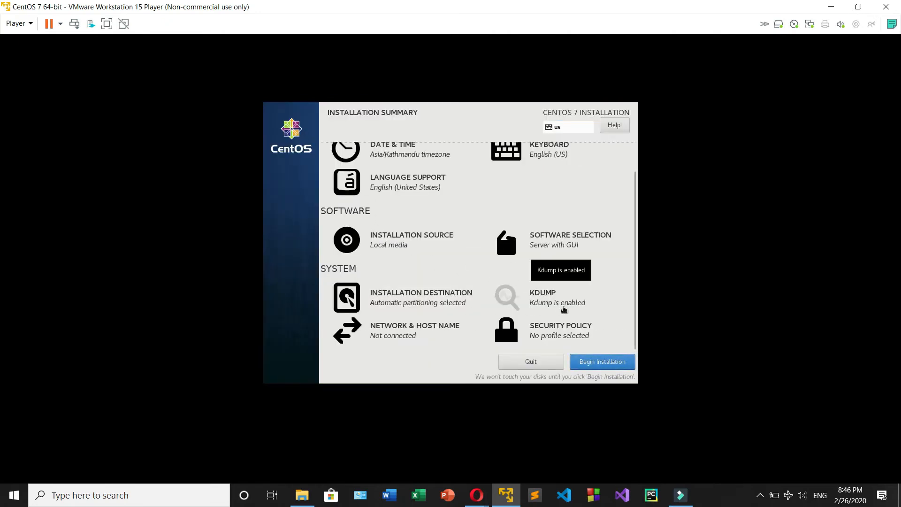
# Step: Turn on the Ethernet (ens33) connection and leave the security policy without a profile
pyautogui.click(413, 330)
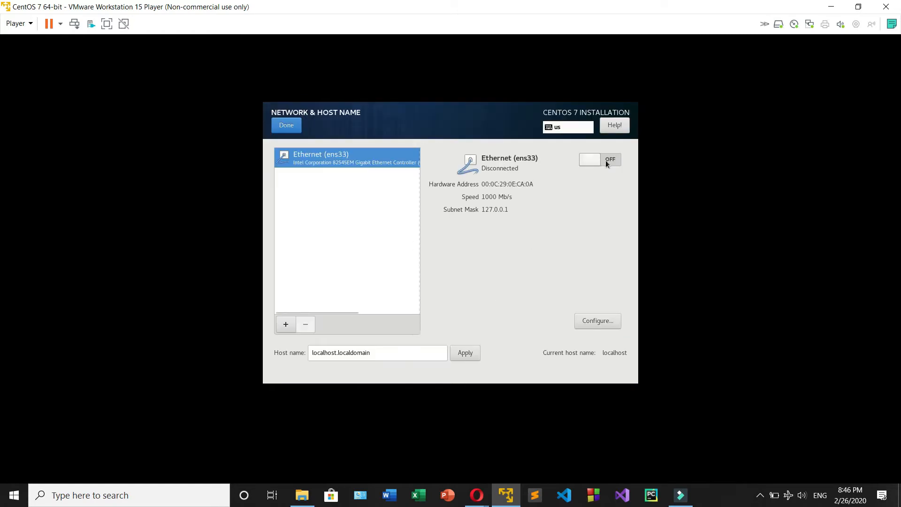
pyautogui.click(590, 161)
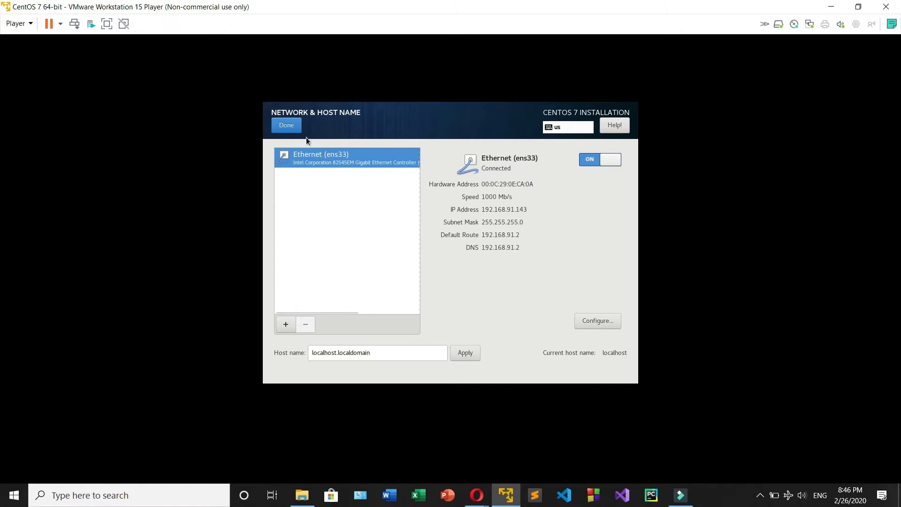
pyautogui.click(287, 127)
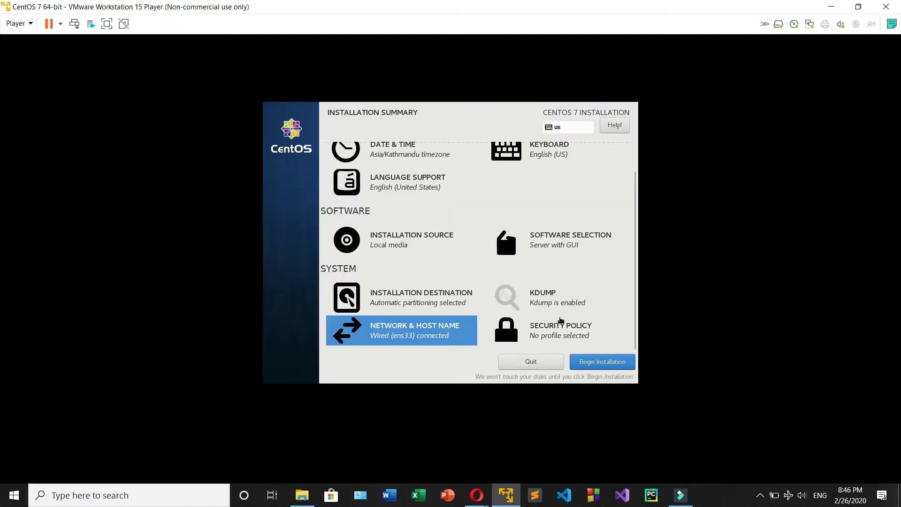
pyautogui.click(560, 329)
pyautogui.click(272, 123)
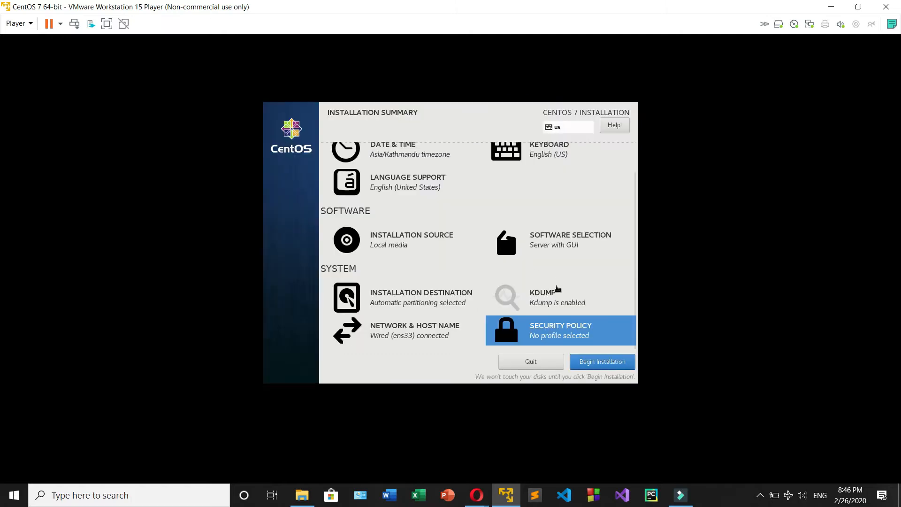
# Step: Begin the CentOS 7 installation, then enter and confirm the root password
pyautogui.click(593, 361)
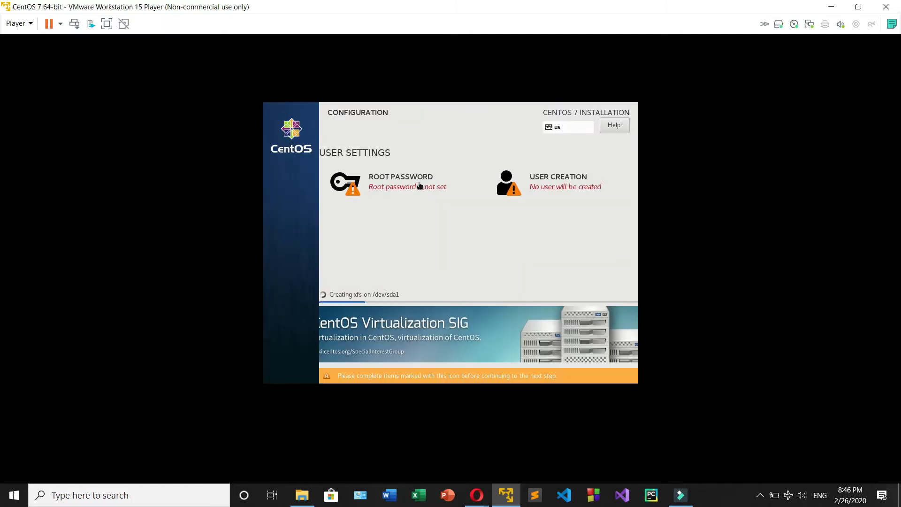
pyautogui.click(418, 185)
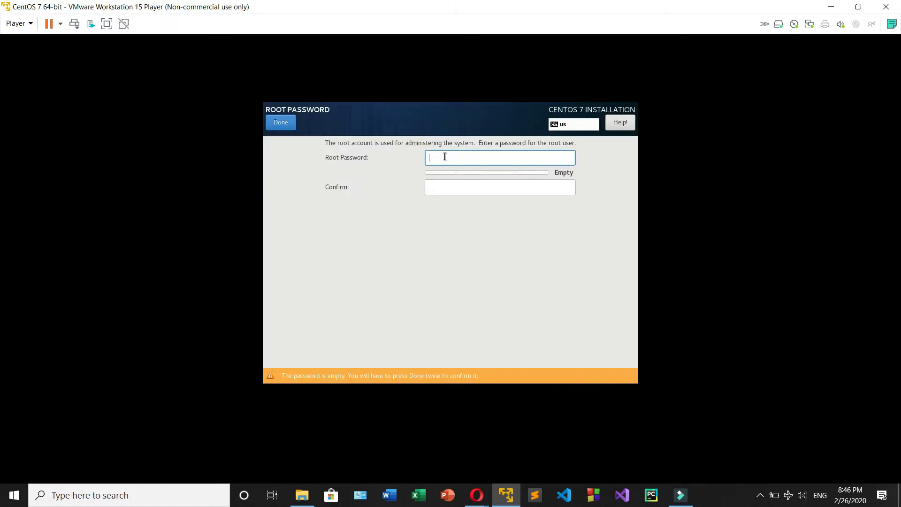
pyautogui.write('ro')
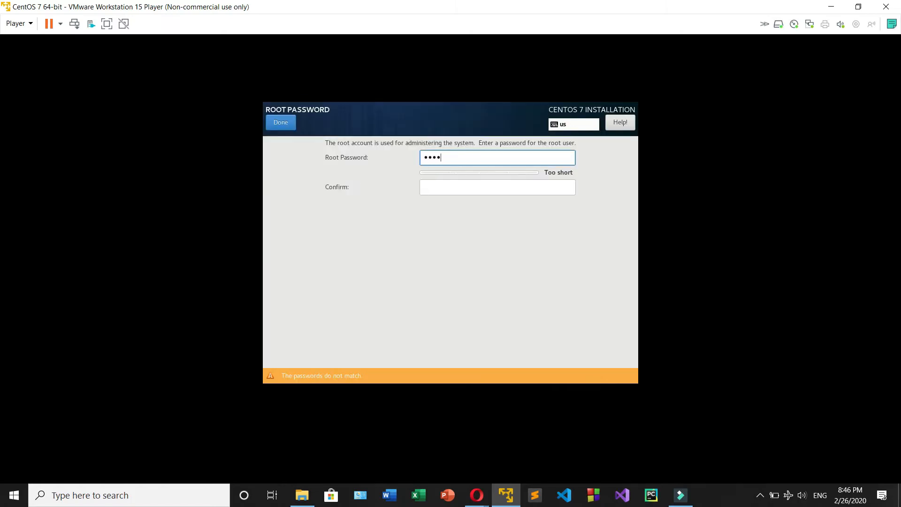
pyautogui.write('•••••••')
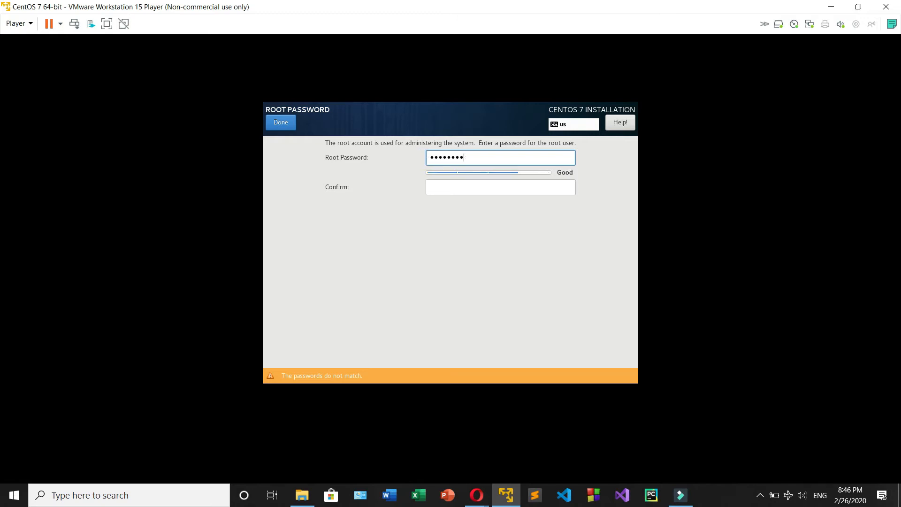
pyautogui.click(456, 187)
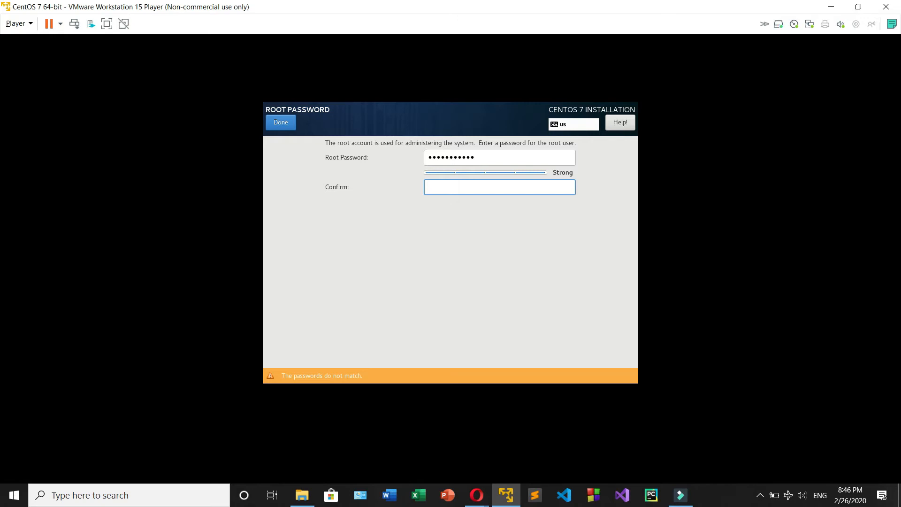
pyautogui.hotkey('ctrl', 'v')
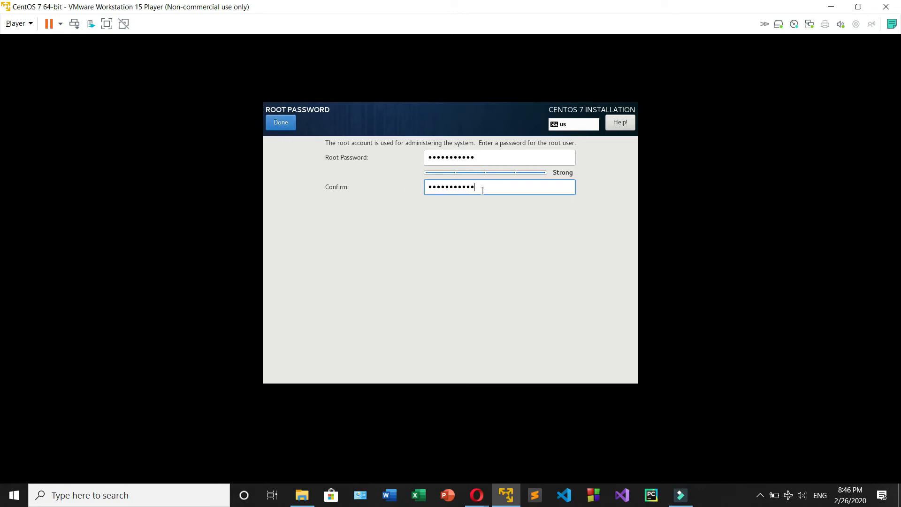
pyautogui.click(279, 126)
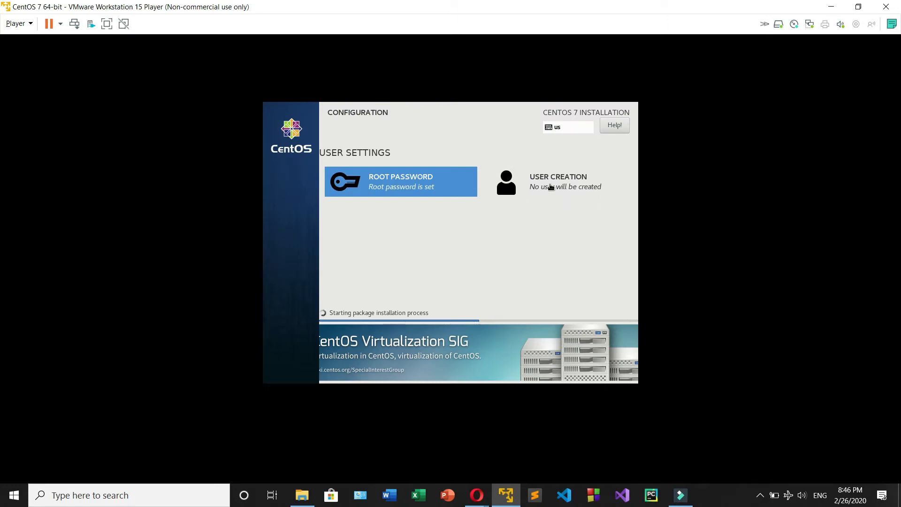
# Step: Create the user account with full name ATP and user name atp, entering and confirming its account password
pyautogui.click(548, 186)
pyautogui.click(279, 123)
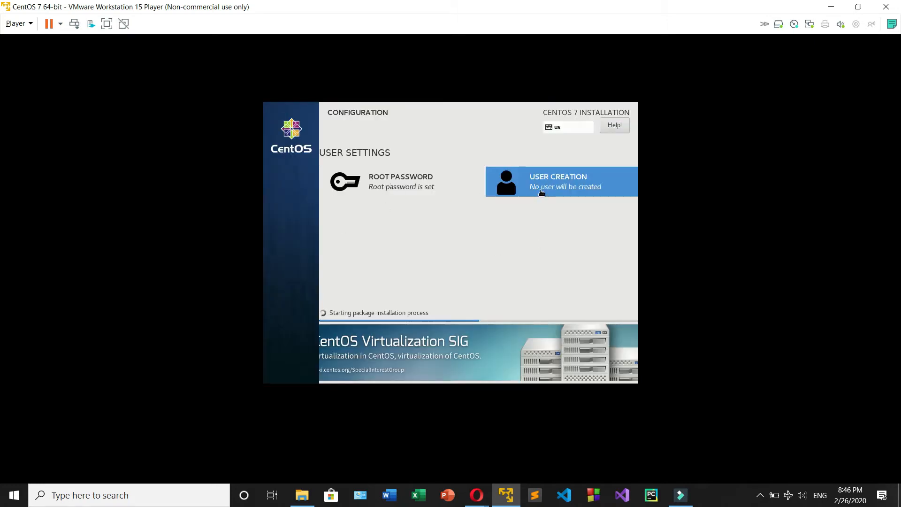
pyautogui.click(545, 186)
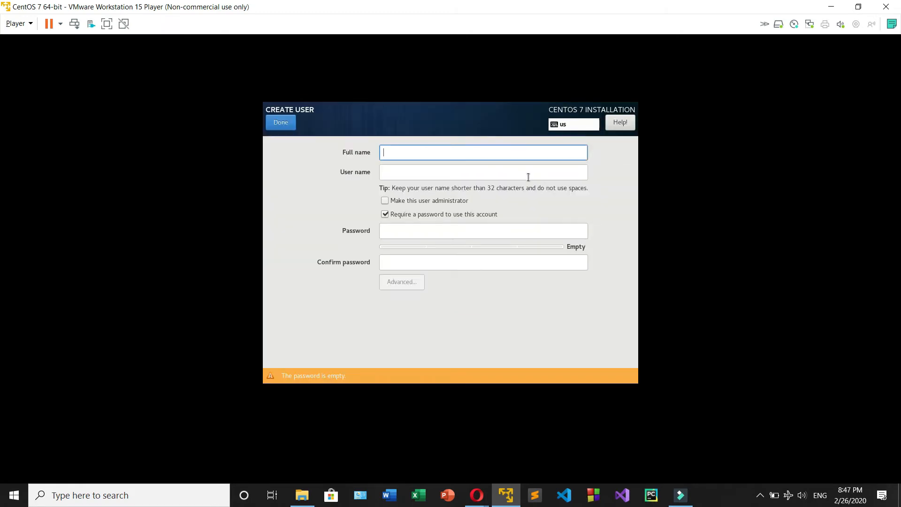
pyautogui.write('ATP')
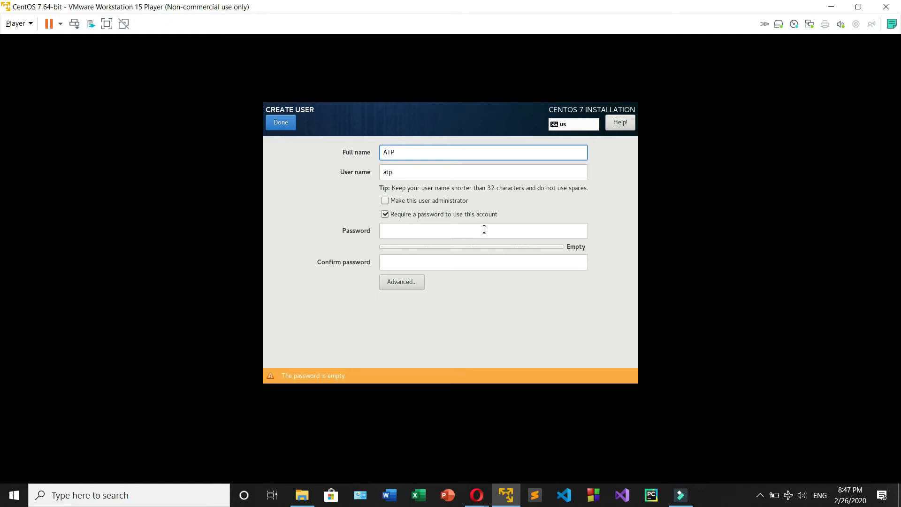
pyautogui.click(484, 229)
pyautogui.write('1234')
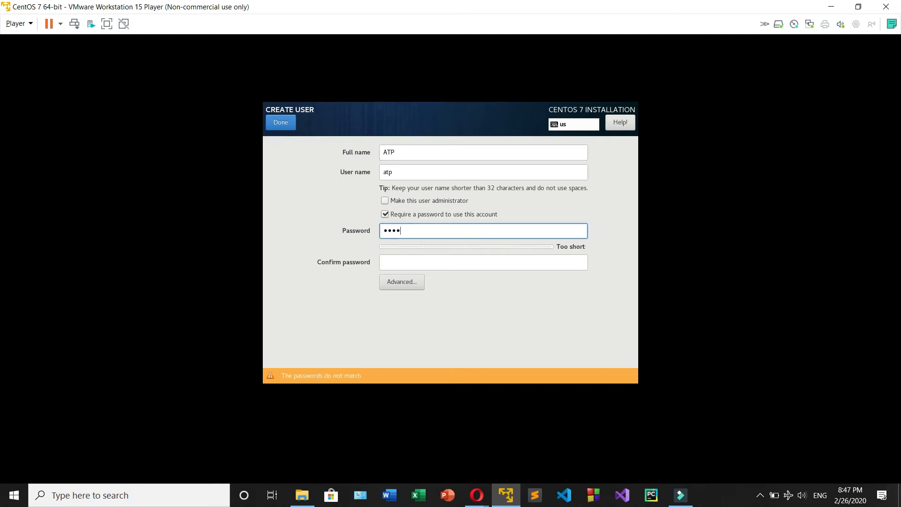
pyautogui.write('567890')
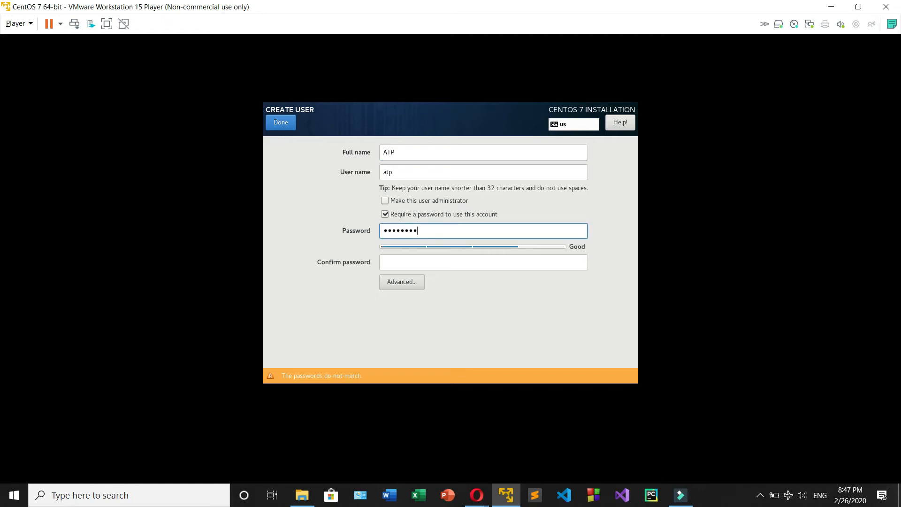
pyautogui.write('a')
pyautogui.click(508, 264)
pyautogui.write('1234')
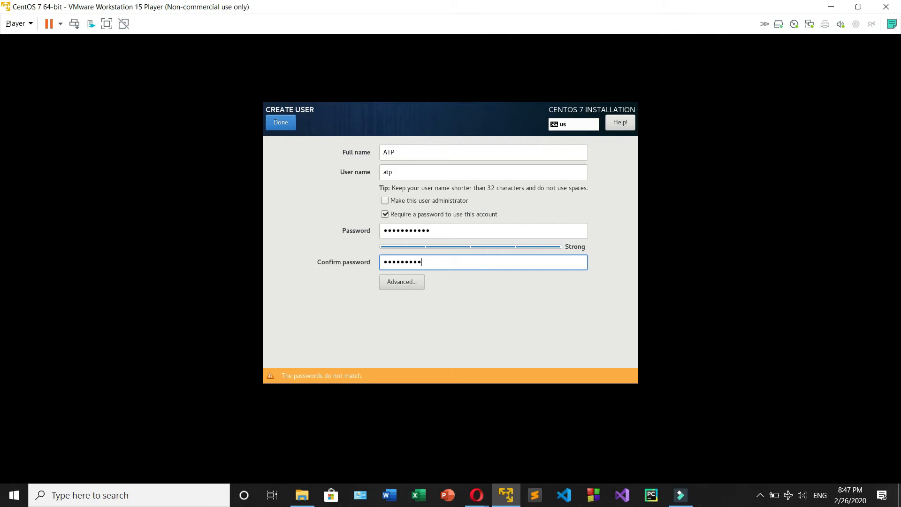
pyautogui.write('a')
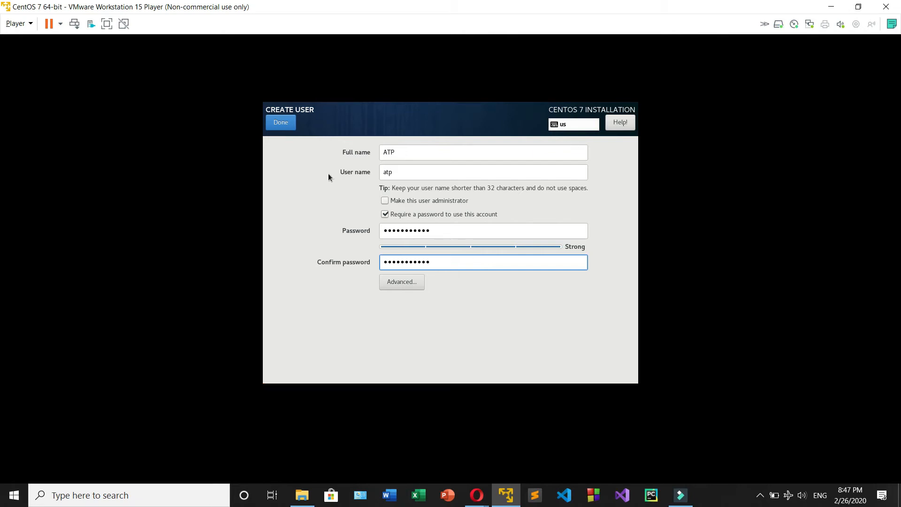
pyautogui.click(282, 123)
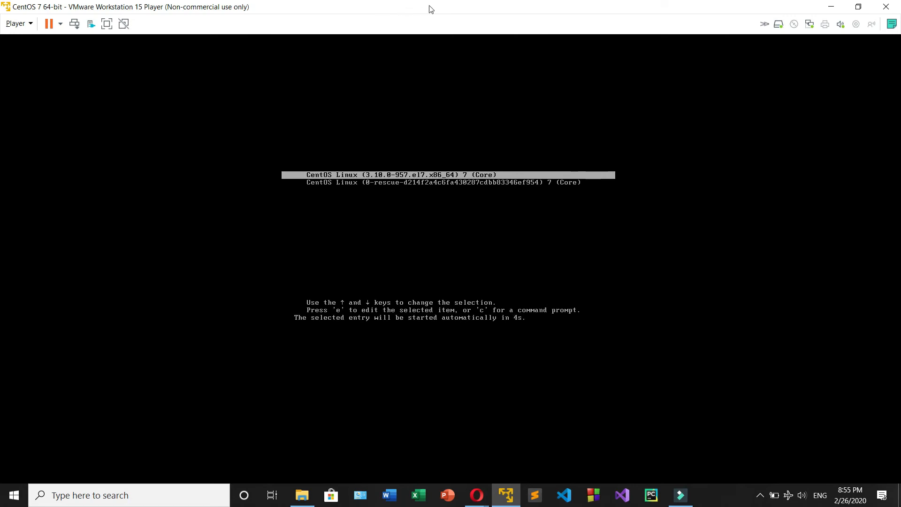
# Step: Boot the CentOS Linux (3.10.0-957.el7.x86_64) 7 (Core) entry and finish the initial setup with the license agreement accepted
pyautogui.click(490, 175)
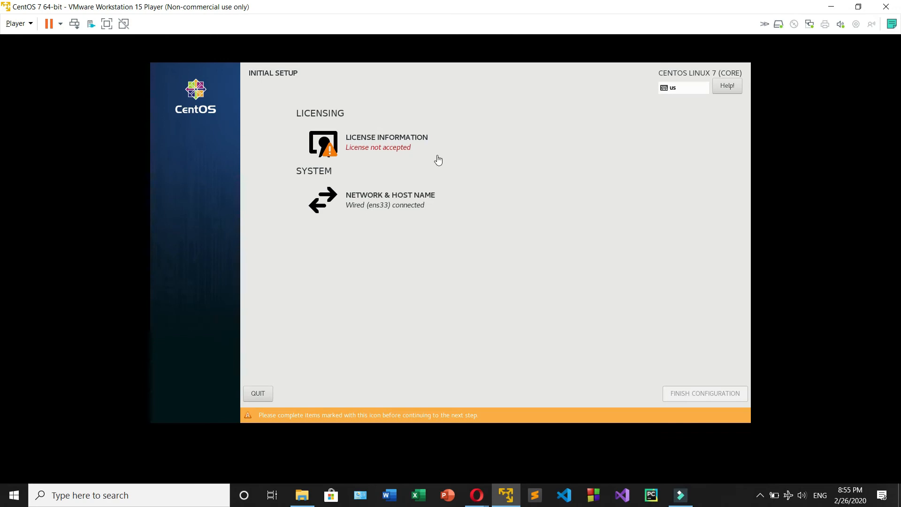
pyautogui.click(366, 147)
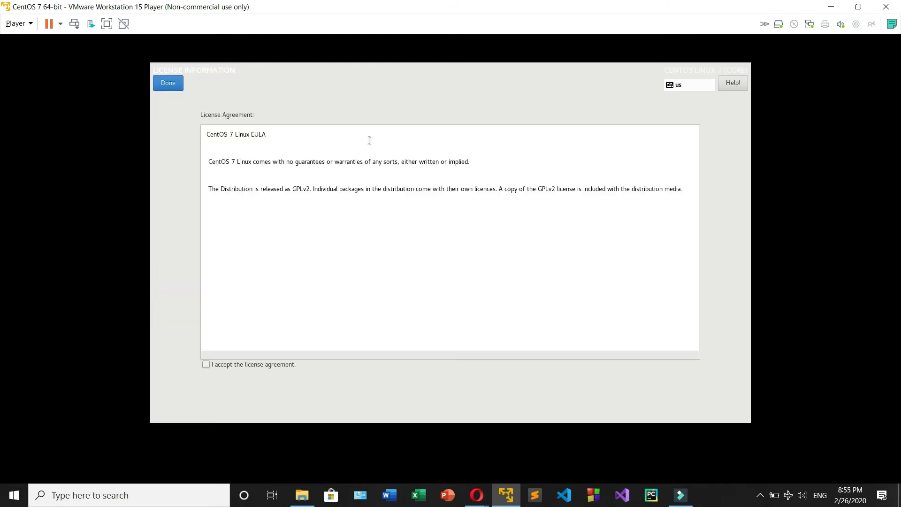
pyautogui.click(204, 367)
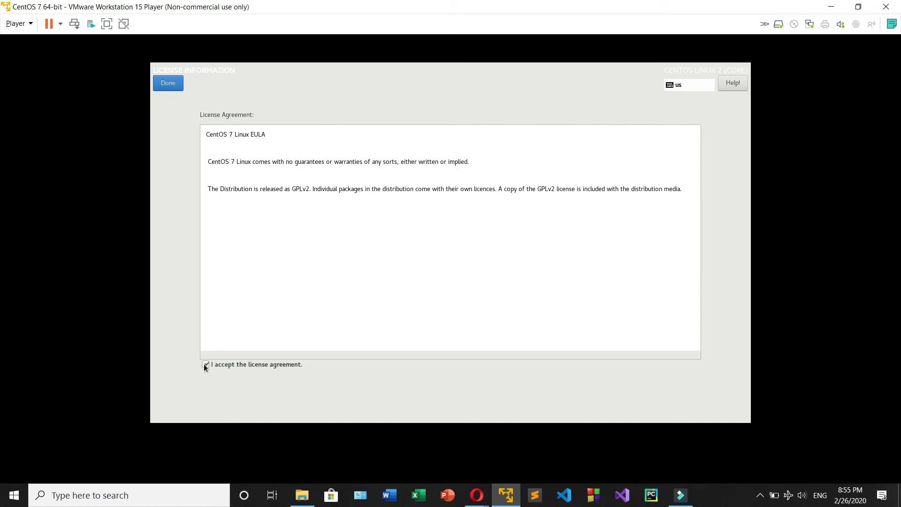
pyautogui.click(169, 83)
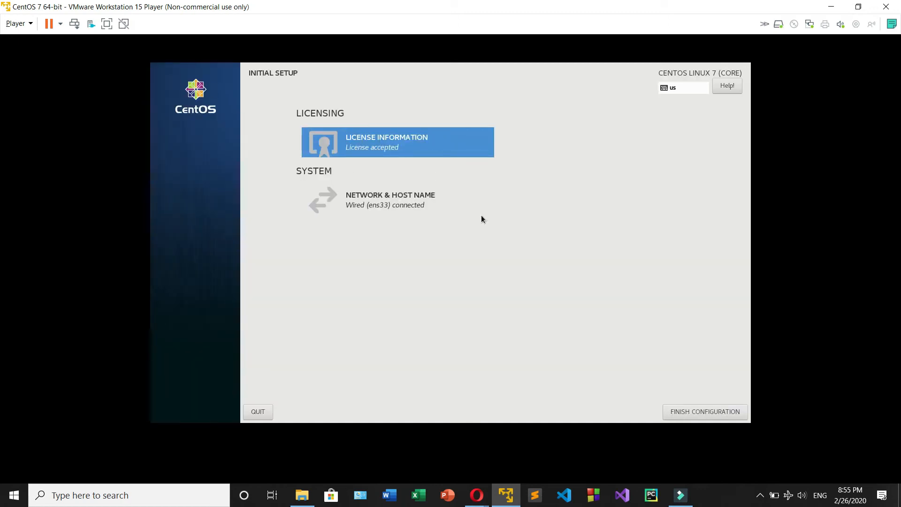
pyautogui.click(713, 414)
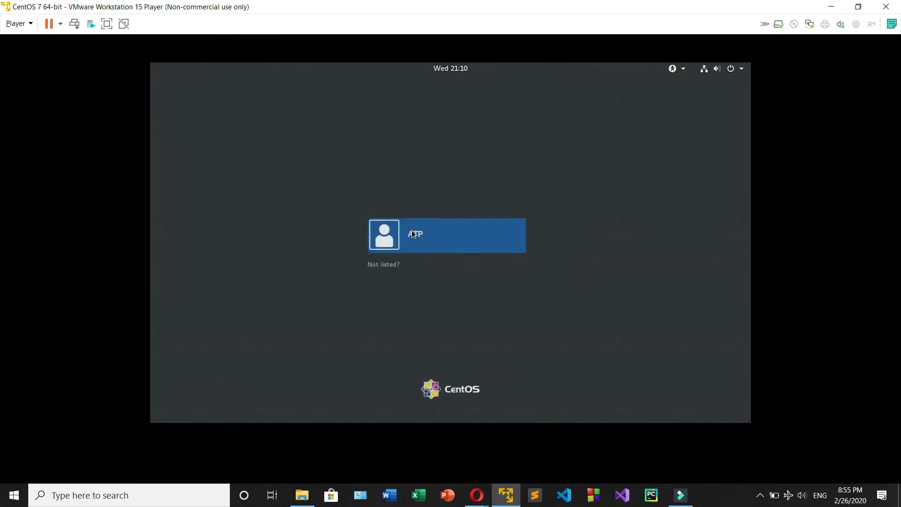
# Step: Sign in to the ATP account with the account password
pyautogui.click(445, 242)
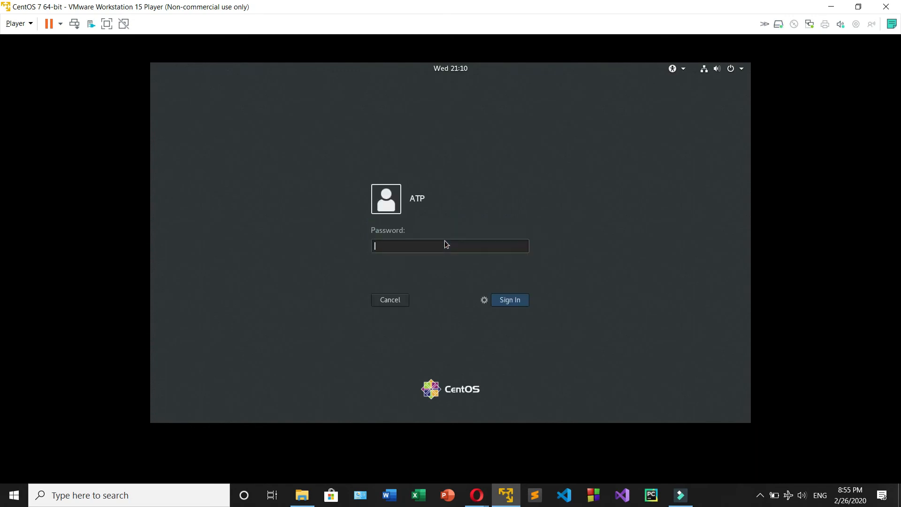
pyautogui.write('•••••••••••')
pyautogui.press('Return')
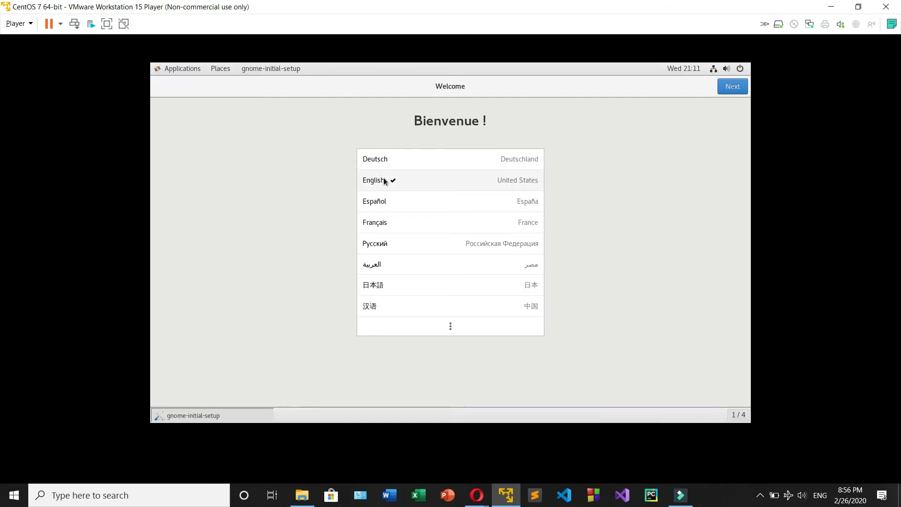
# Step: Complete the GNOME initial setup with the English (US) keyboard, Location Services turned off and online accounts skipped
pyautogui.click(384, 180)
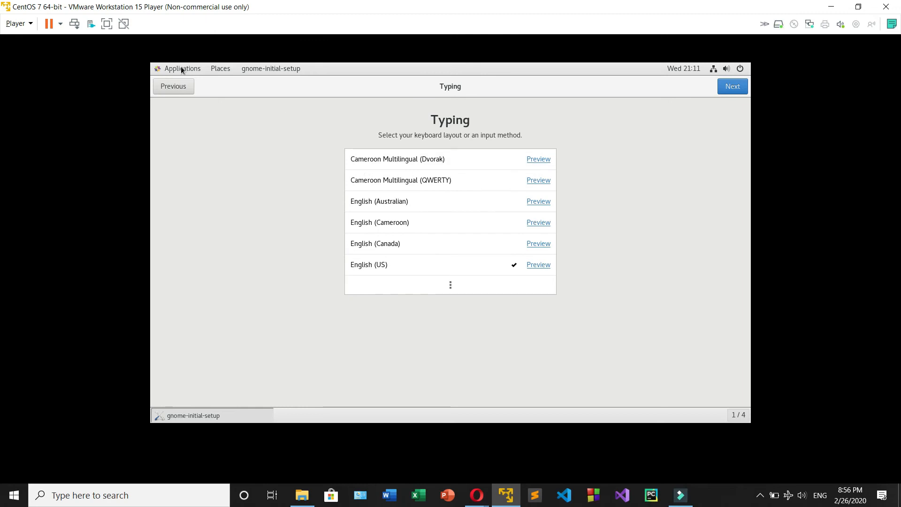
pyautogui.click(722, 92)
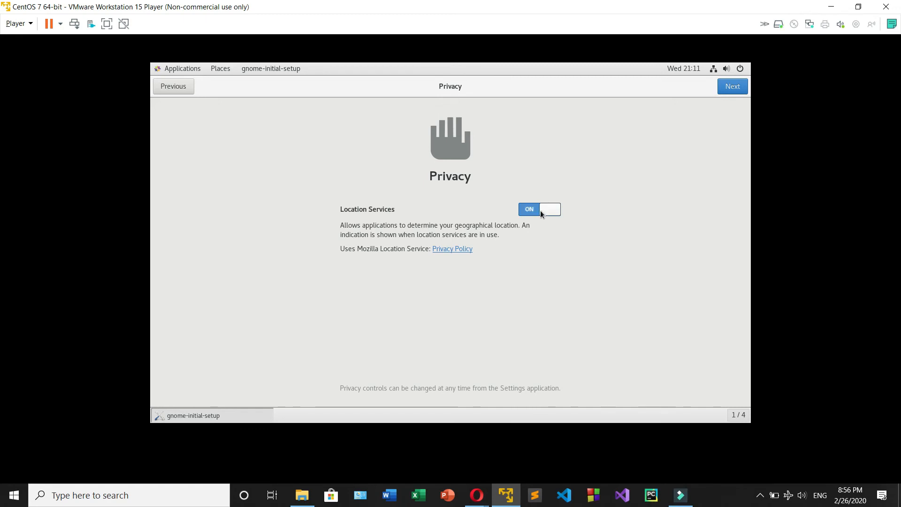
pyautogui.click(541, 214)
pyautogui.click(723, 82)
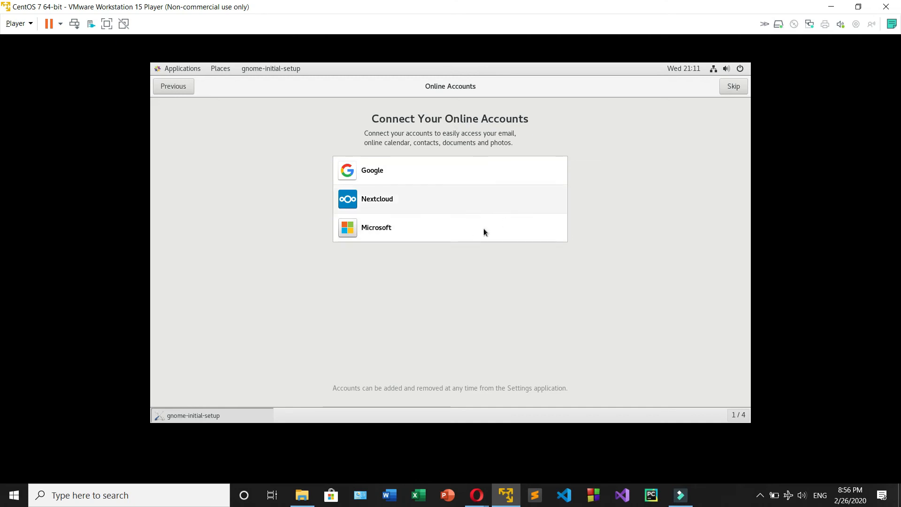
pyautogui.click(731, 88)
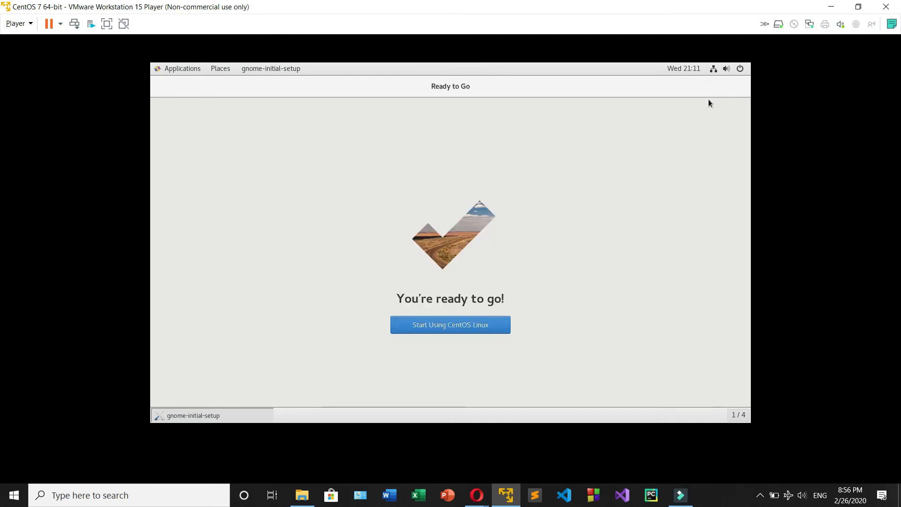
pyautogui.click(483, 324)
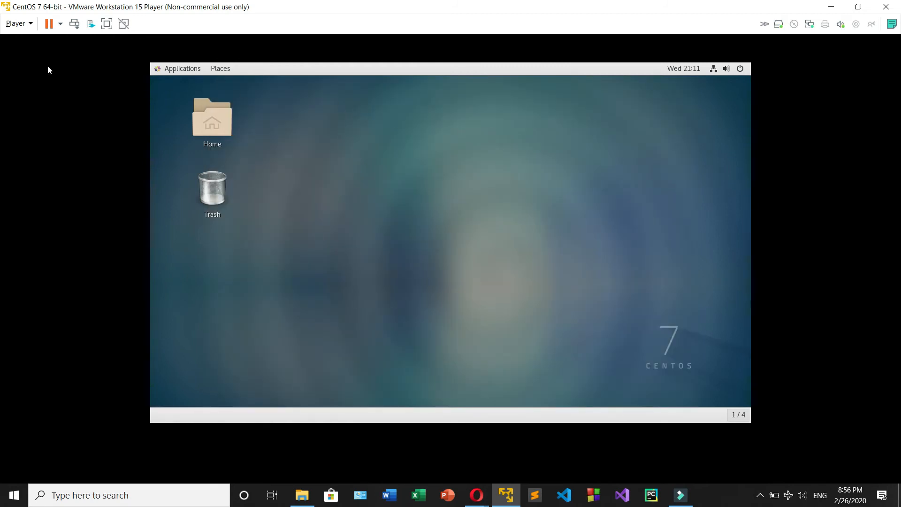
# Step: Try the virtual machine in full screen mode and return to the windowed view
pyautogui.click(106, 24)
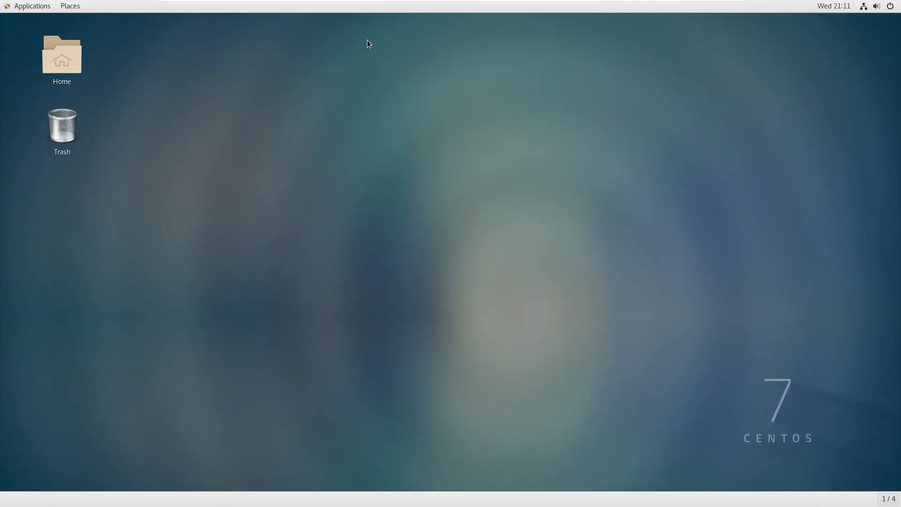
pyautogui.moveTo(458, 4)
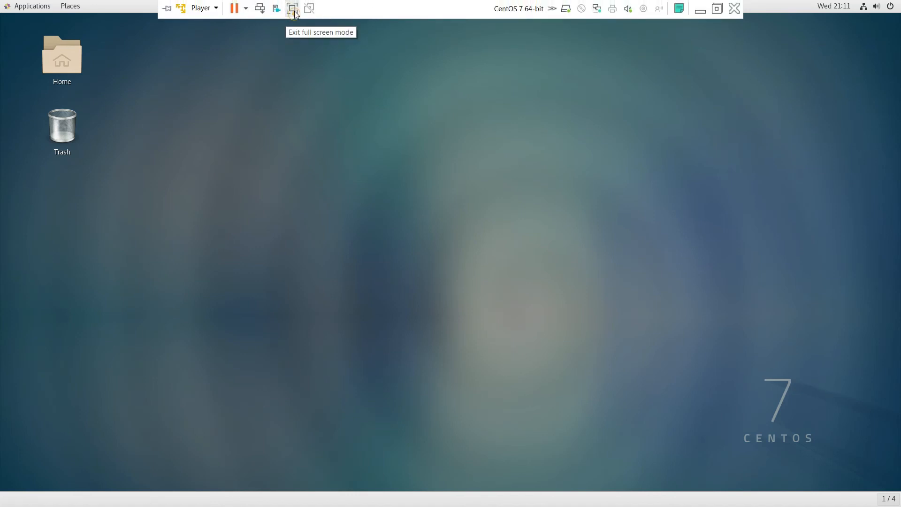
pyautogui.click(293, 8)
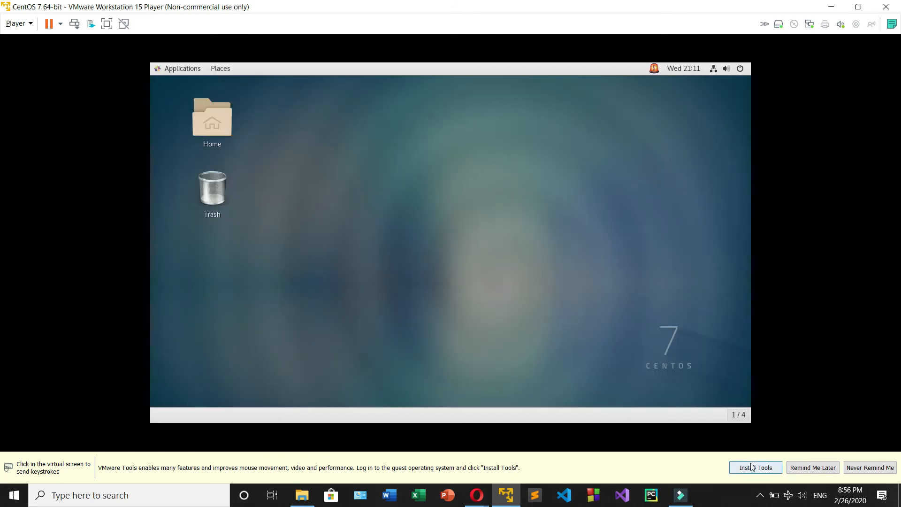
# Step: Start the VMware Tools installation to mount its disc in the guest, and show the virtual machine in full screen
pyautogui.click(748, 468)
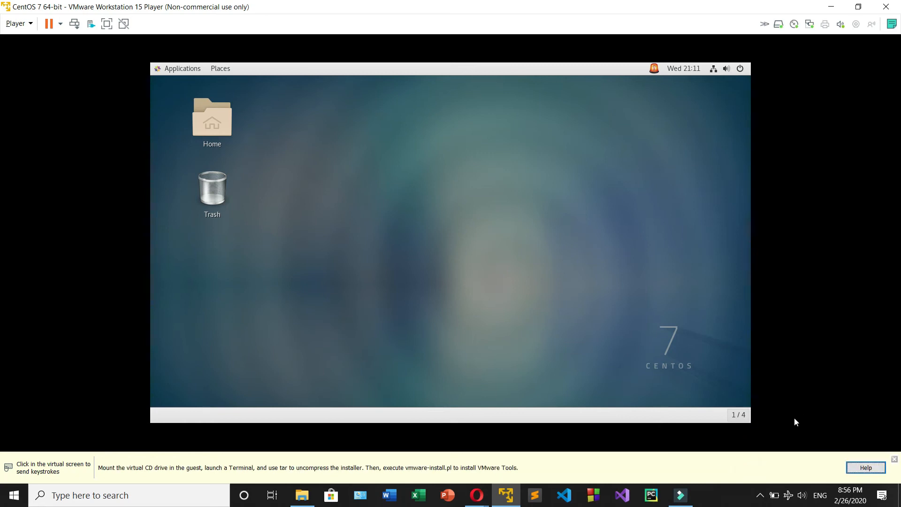
pyautogui.click(434, 212)
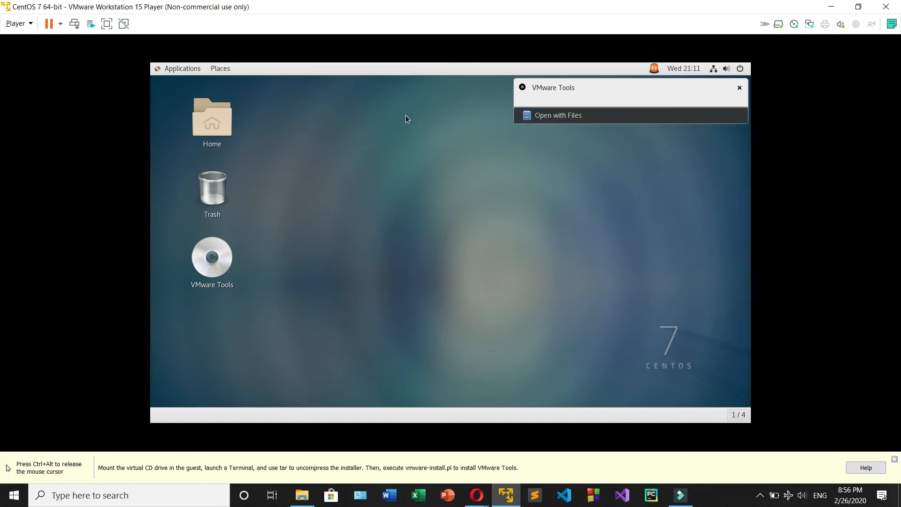
pyautogui.hotkey('ctrl', 'alt')
pyautogui.click(107, 24)
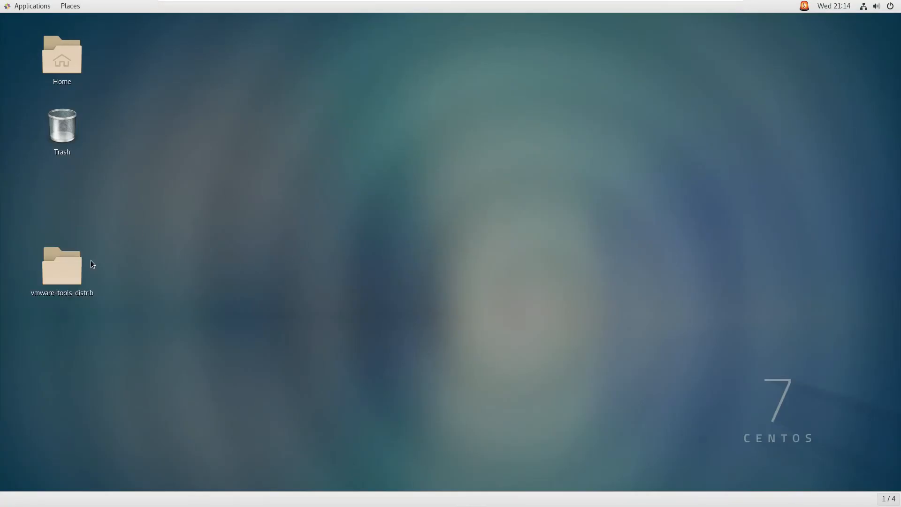
pyautogui.moveTo(75, 260); pyautogui.dragTo(75, 176)
pyautogui.click(313, 170)
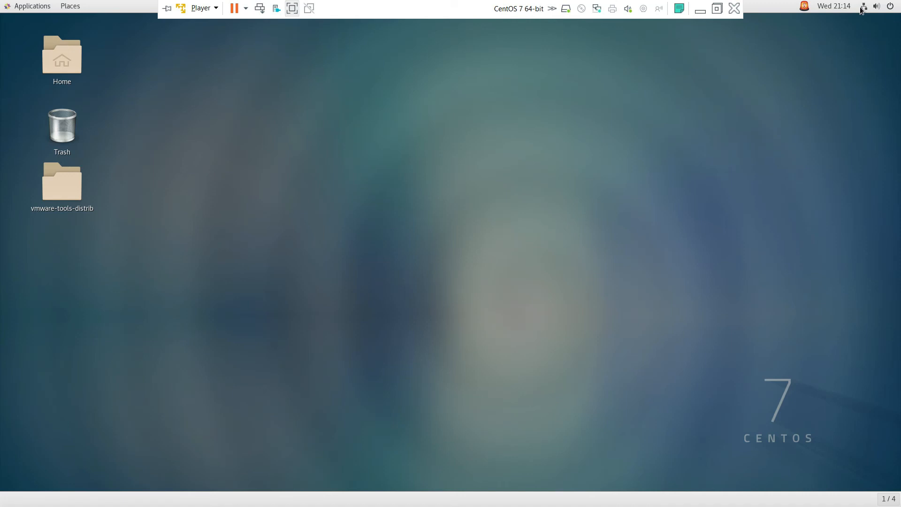
# Step: Browse the application categories of the CentOS desktop, from Favorites and Accessories to Internet and Sundry
pyautogui.click(27, 5)
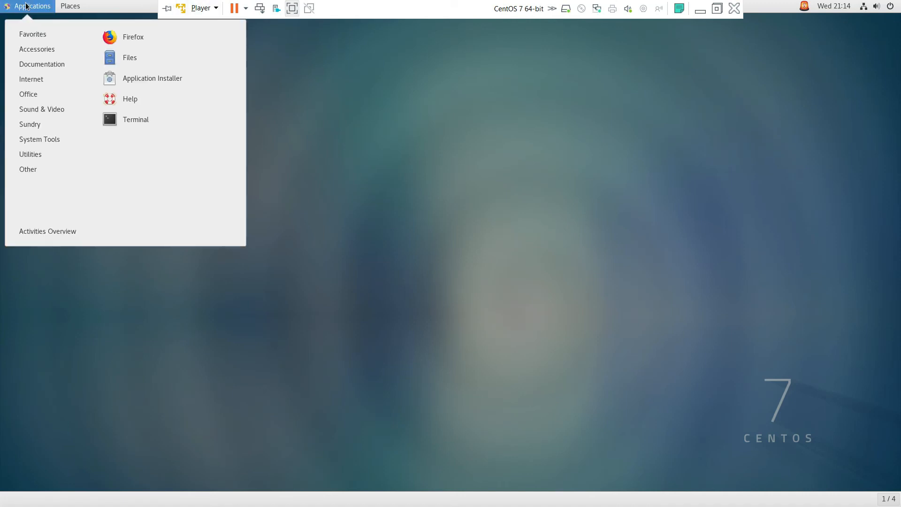
pyautogui.moveTo(45, 43)
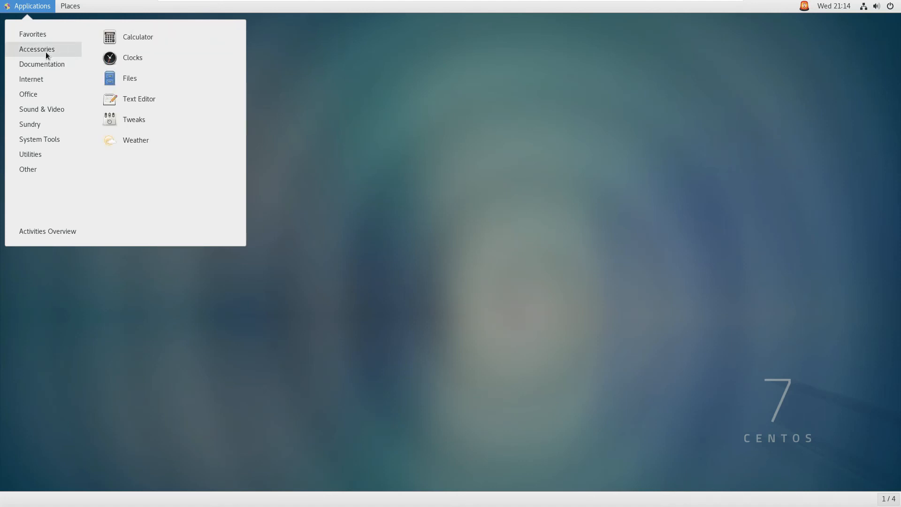
pyautogui.moveTo(46, 81)
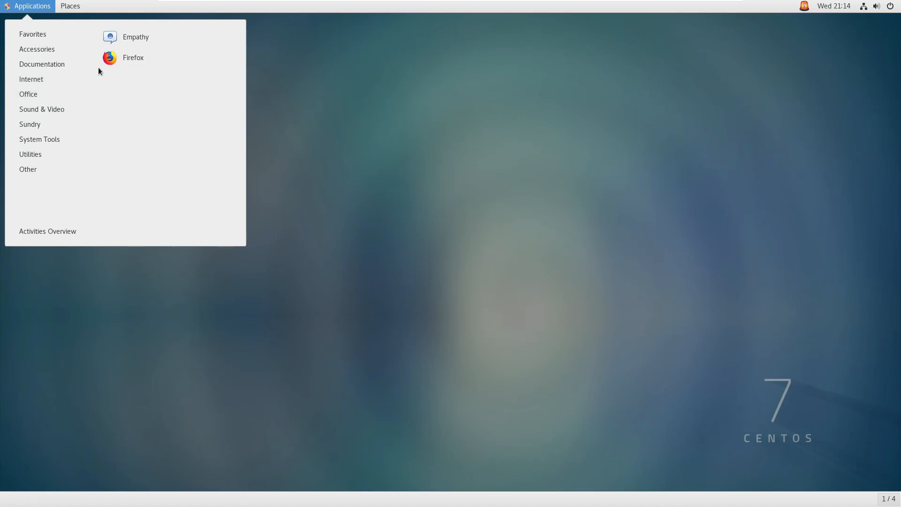
pyautogui.moveTo(34, 159)
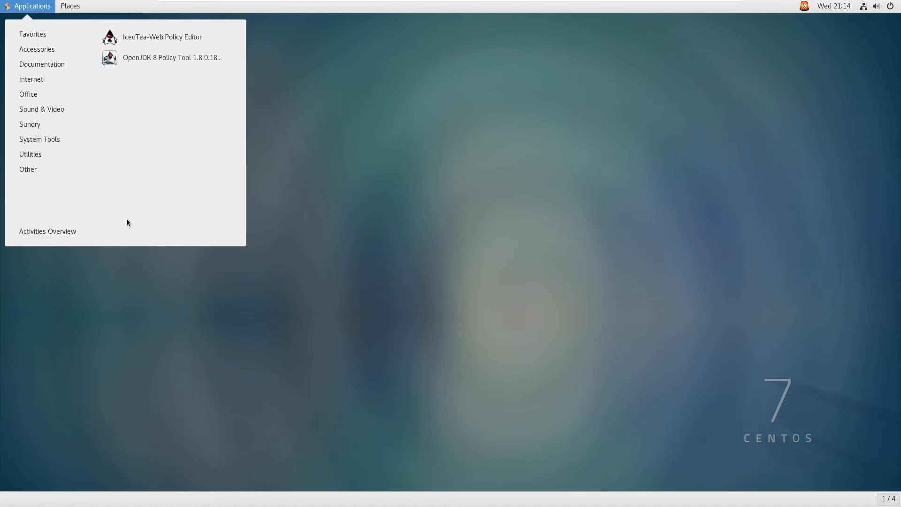
# Step: View the Activities Overview and the grid of all installed applications, and return to the desktop
pyautogui.click(63, 234)
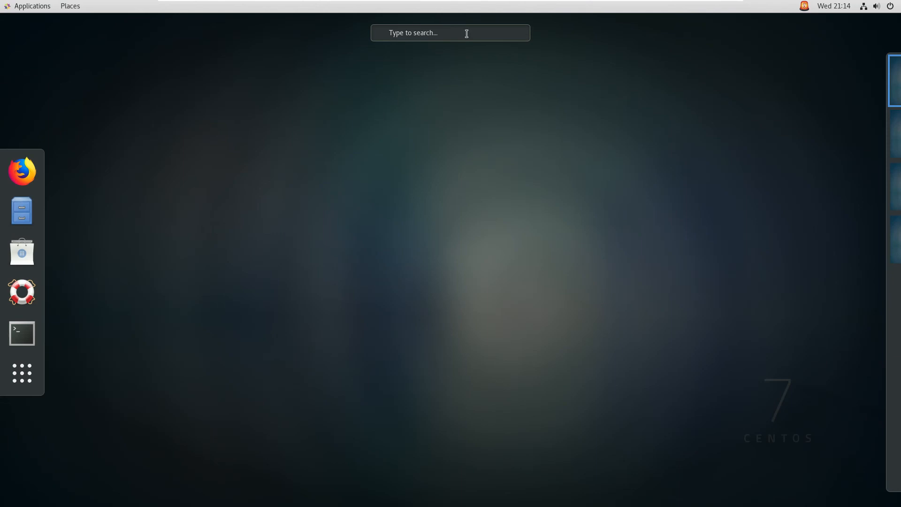
pyautogui.click(22, 373)
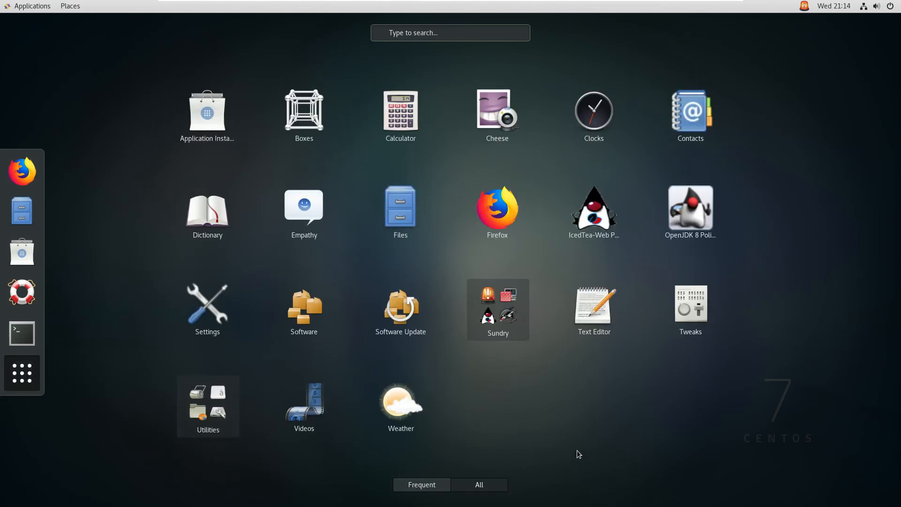
pyautogui.press('Escape')
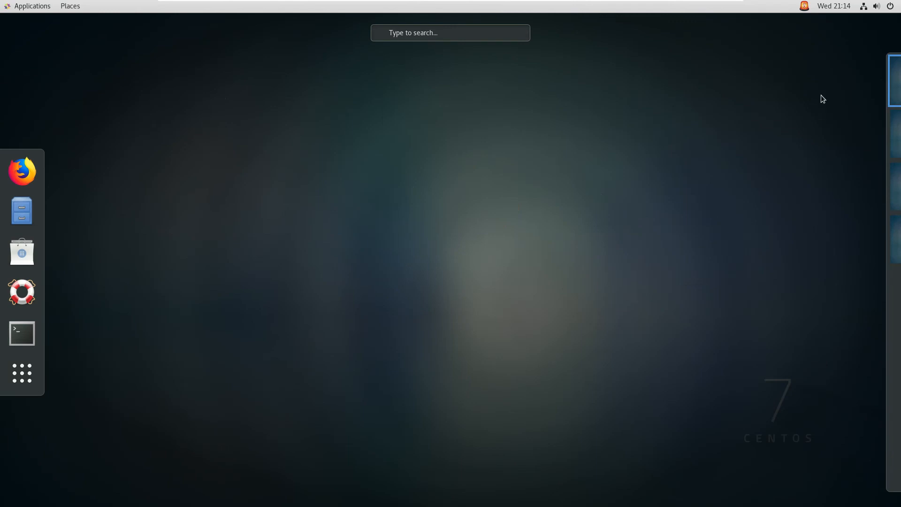
pyautogui.click(872, 85)
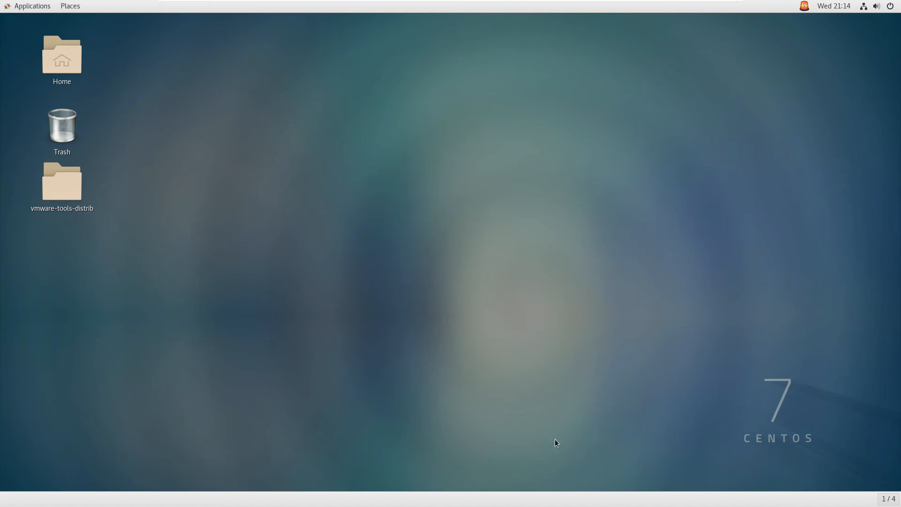
# Step: Switch between the four desktop workspaces to try them out
pyautogui.click(888, 500)
pyautogui.click(840, 441)
pyautogui.click(888, 500)
pyautogui.click(862, 471)
pyautogui.click(888, 498)
pyautogui.click(840, 443)
pyautogui.click(885, 498)
pyautogui.click(840, 427)
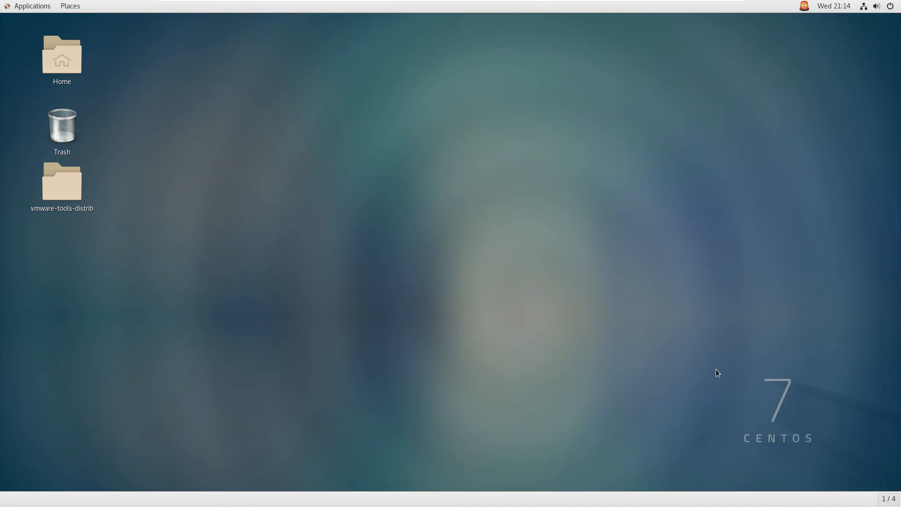
# Step: Open a terminal from the desktop, place its window mid-screen and run echo $HOME
pyautogui.rightClick(264, 125)
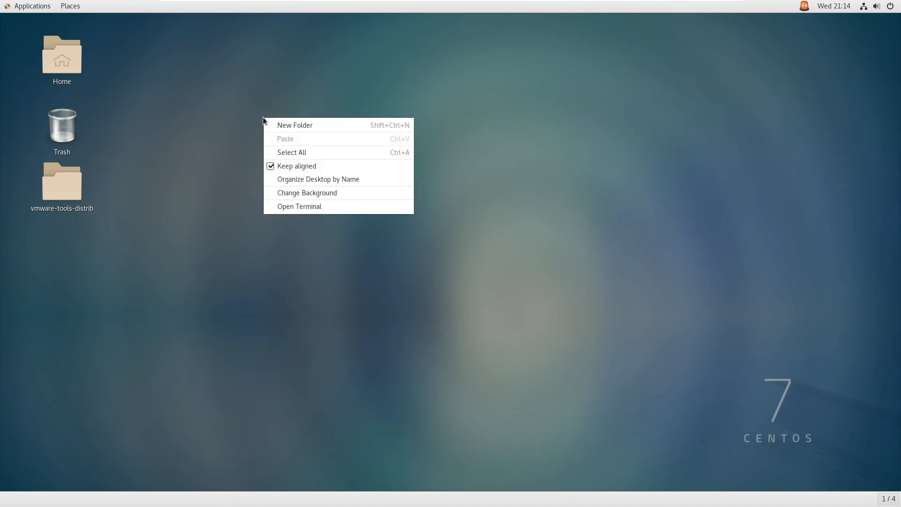
pyautogui.click(330, 209)
pyautogui.moveTo(242, 21); pyautogui.dragTo(378, 104)
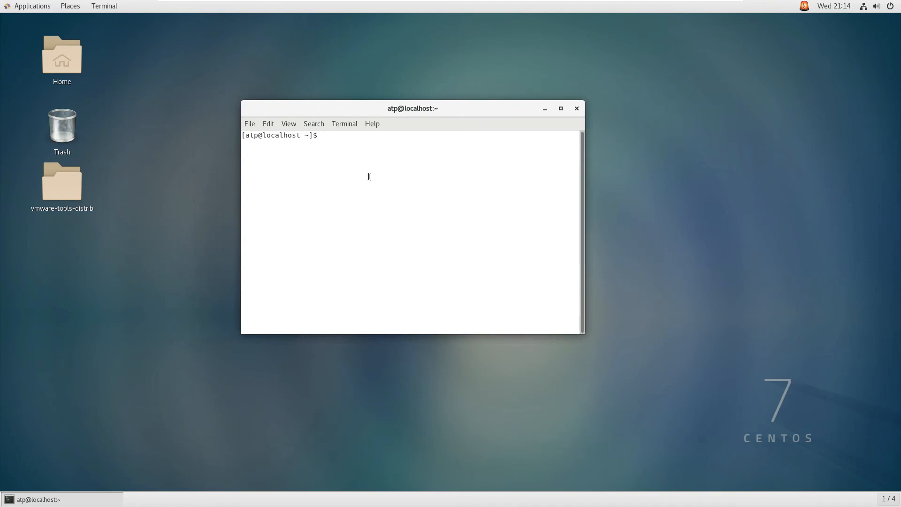
pyautogui.write('echo $HOME')
pyautogui.press('Return')
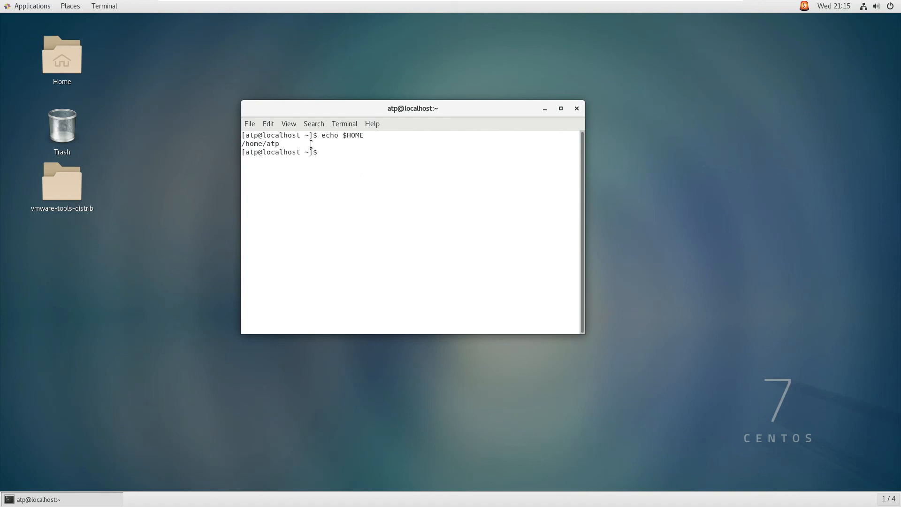
# Step: Write the message "NOW ENJOY. SOON I WILL COME WITH NEW VIDEO ON LINUX COMMANDS" at the terminal prompt
pyautogui.write('NOW ')
pyautogui.write('ENJOY A')
pyautogui.write('ND')
pyautogui.press('BackSpace')
pyautogui.press('BackSpace')
pyautogui.press('BackSpace')
pyautogui.press('BackSpace')
pyautogui.press('BackSpace')
pyautogui.write('. SO')
pyautogui.write('I WILL COME W')
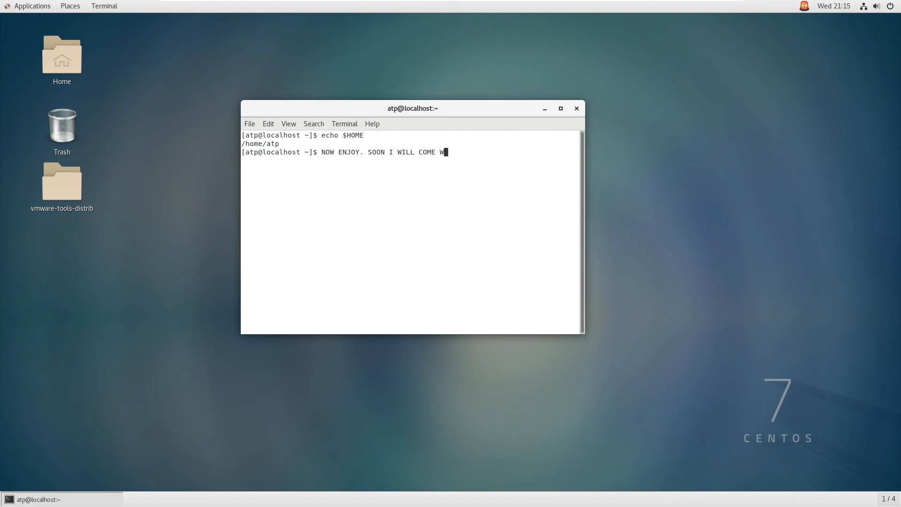
pyautogui.write('ITH NEW VIDEO ON LINUX COMMANDS')
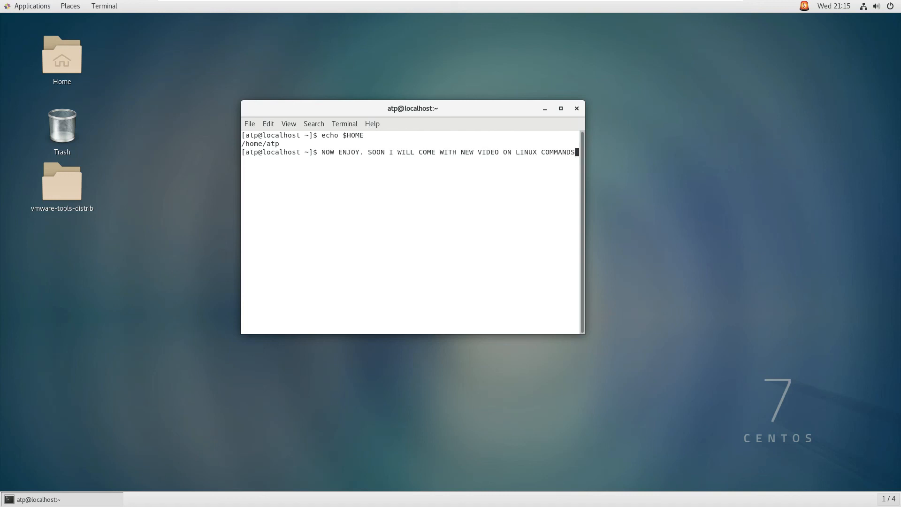
# Step: Clear the message from the terminal prompt and close the terminal window
pyautogui.press('BackSpace')
pyautogui.press('BackSpace')
pyautogui.press('BackSpace')
pyautogui.press('BackSpace')
pyautogui.press('BackSpace')
pyautogui.press('BackSpace')
pyautogui.press('BackSpace')
pyautogui.press('BackSpace')
pyautogui.press('BackSpace')
pyautogui.press('BackSpace')
pyautogui.press('BackSpace')
pyautogui.press('BackSpace')
pyautogui.press('BackSpace')
pyautogui.press('BackSpace')
pyautogui.press('BackSpace')
pyautogui.press('BackSpace')
pyautogui.press('BackSpace')
pyautogui.press('BackSpace')
pyautogui.press('BackSpace')
pyautogui.press('BackSpace')
pyautogui.press('BackSpace')
pyautogui.press('BackSpace')
pyautogui.press('BackSpace')
pyautogui.press('BackSpace')
pyautogui.press('BackSpace')
pyautogui.press('BackSpace')
pyautogui.press('BackSpace')
pyautogui.press('BackSpace')
pyautogui.press('BackSpace')
pyautogui.press('BackSpace')
pyautogui.press('BackSpace')
pyautogui.press('BackSpace')
pyautogui.press('BackSpace')
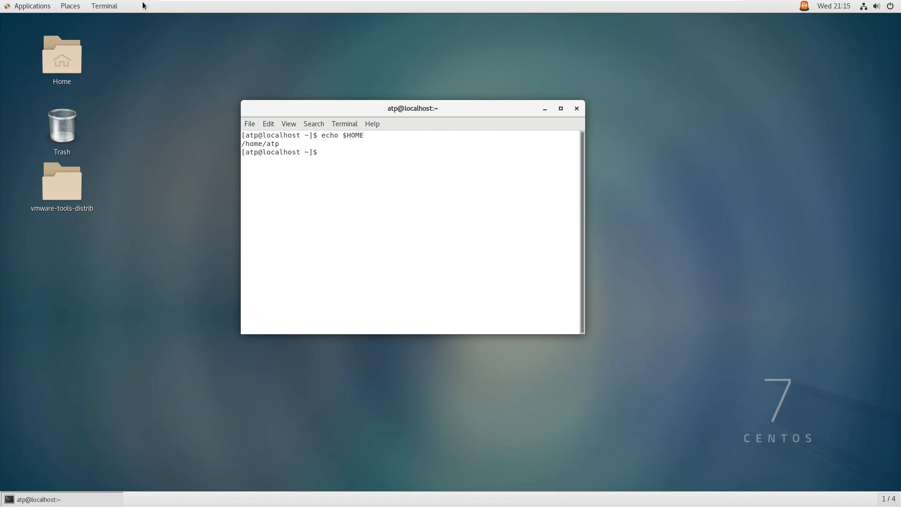
pyautogui.click(576, 109)
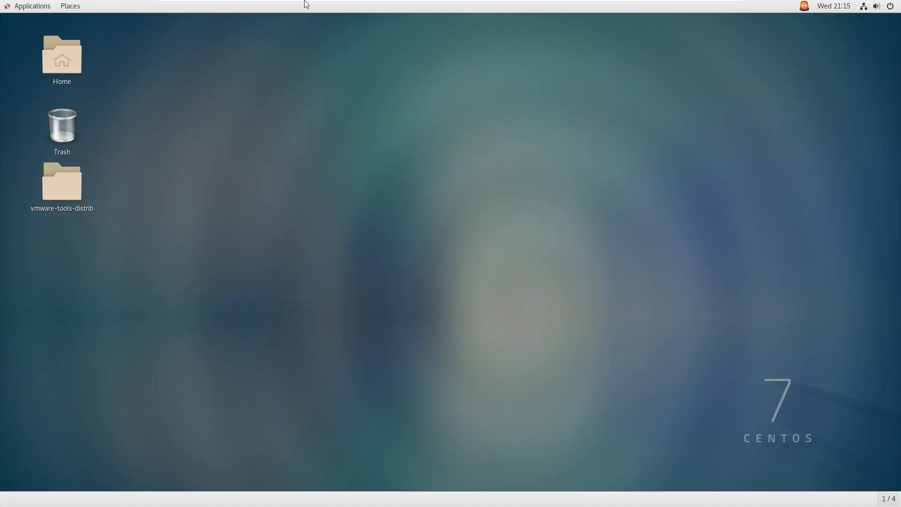
# Step: Return the virtual machine from full screen to the windowed view and open its power options
pyautogui.click(292, 8)
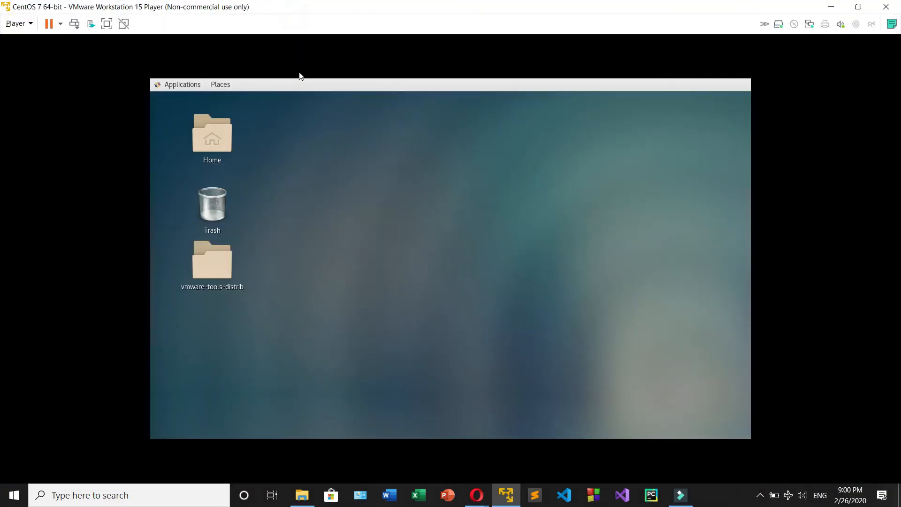
pyautogui.click(60, 24)
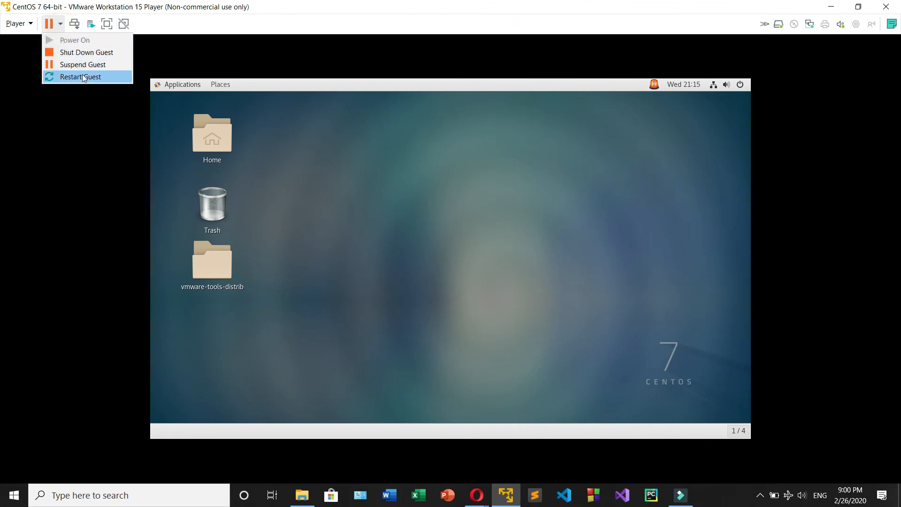